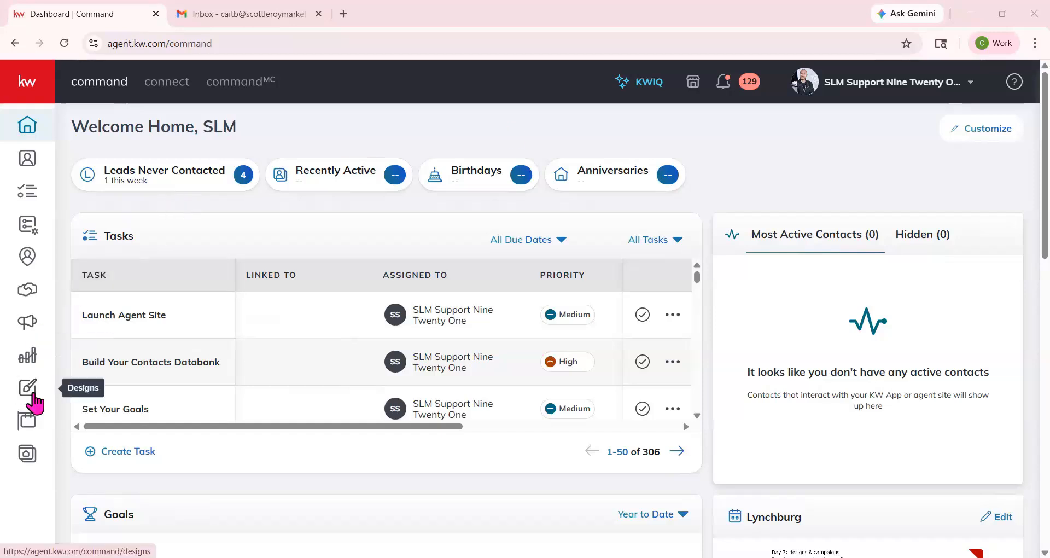
- Create a new Social-type design from the KW Command Designs page and continue to the templates
click(33, 396)
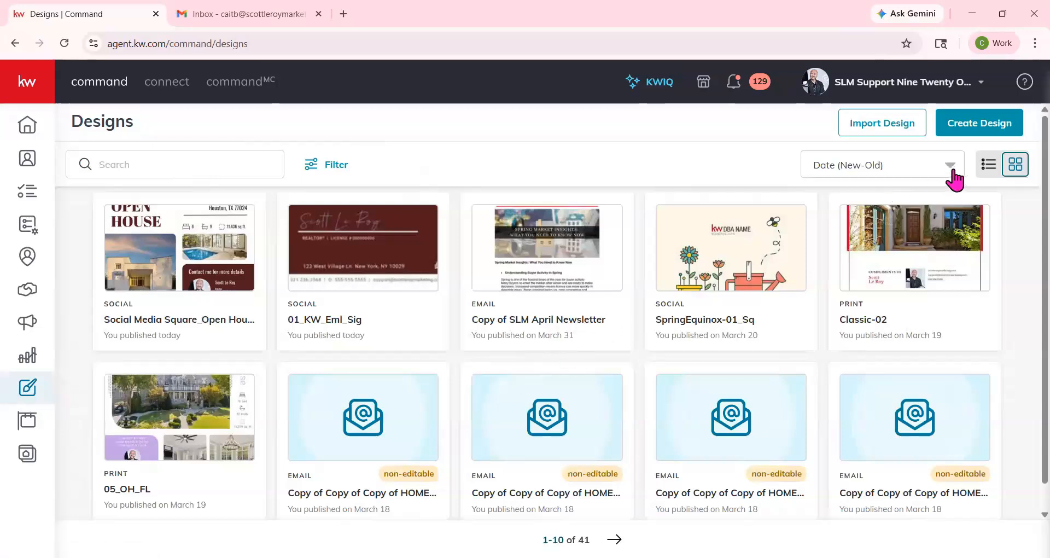
click(987, 130)
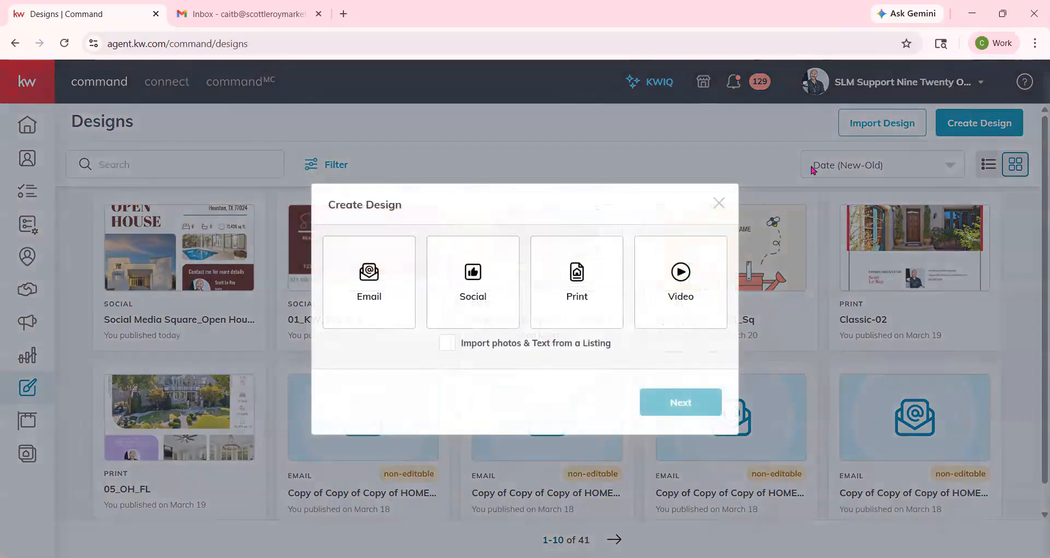
click(484, 283)
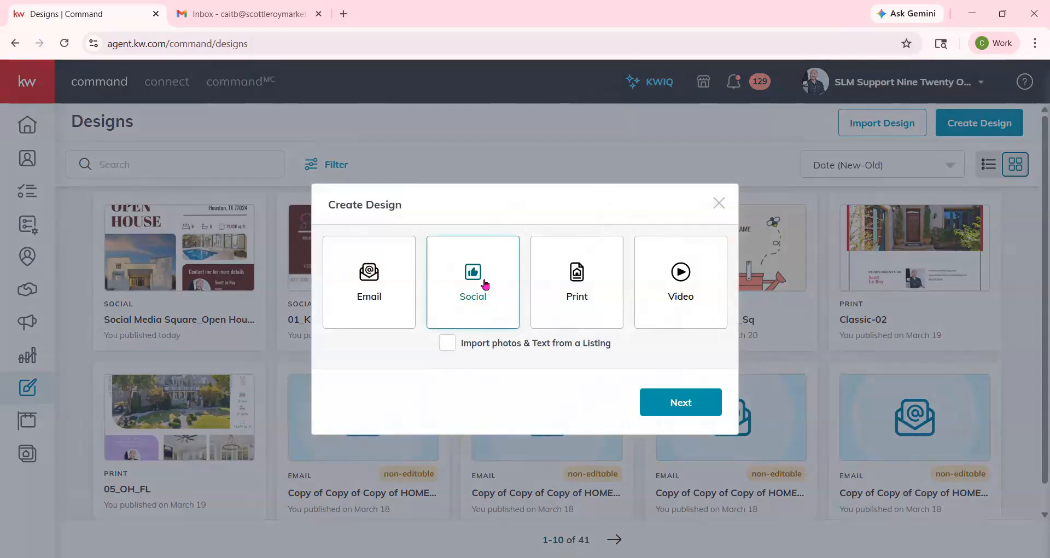
click(680, 403)
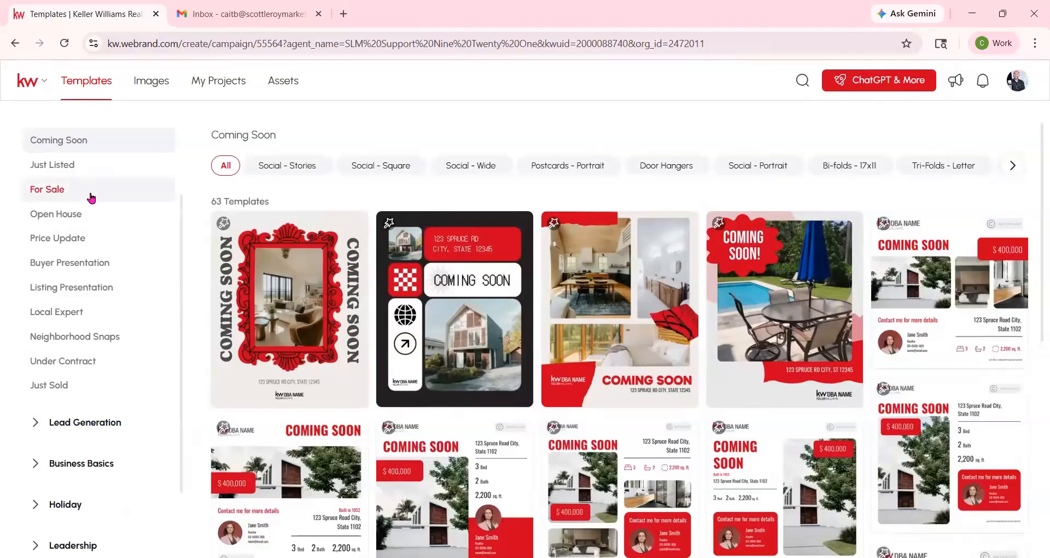
- Open the 01_KW_Eml_Sig template from Business Basics > Email Signatures for editing
click(35, 191)
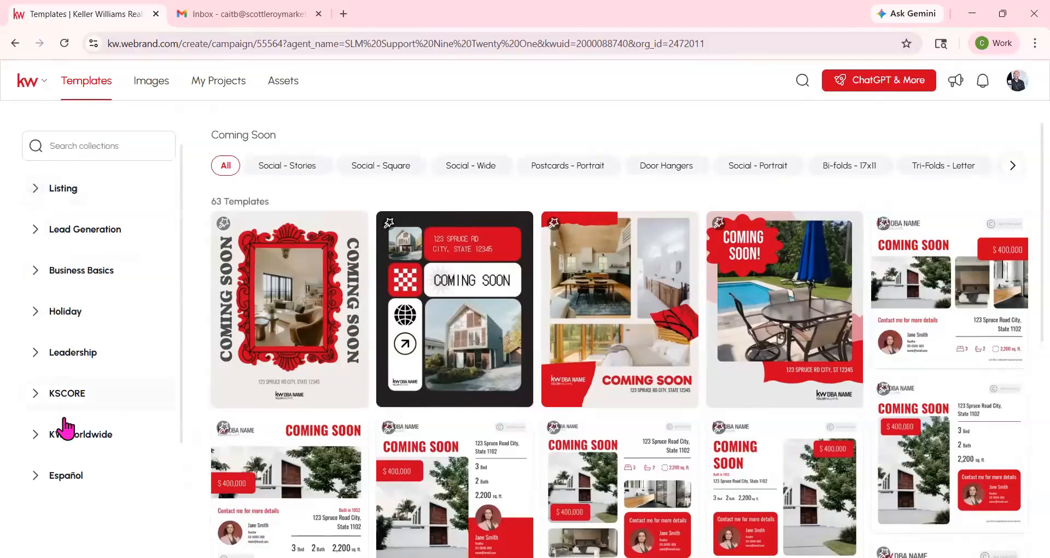
click(34, 271)
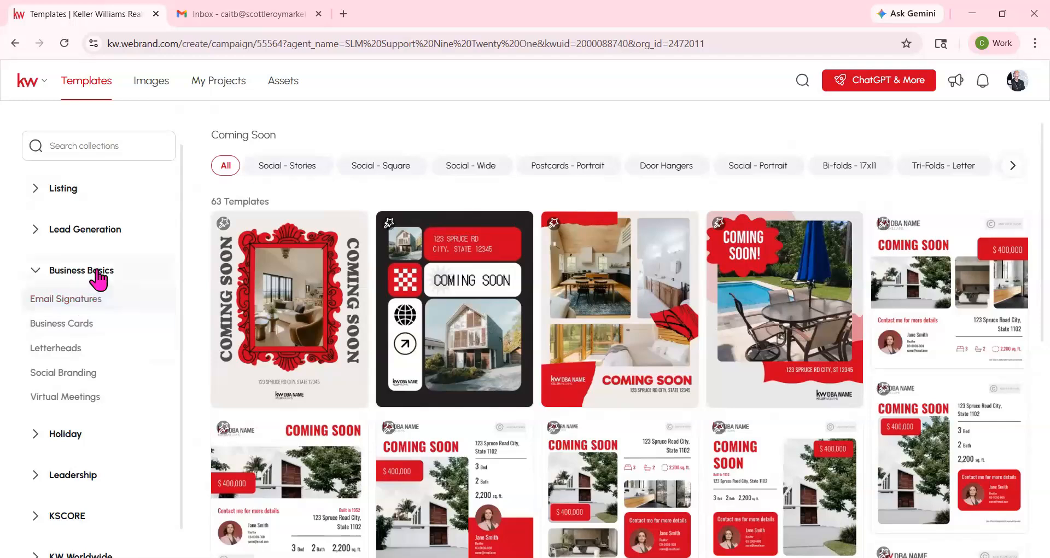
click(83, 301)
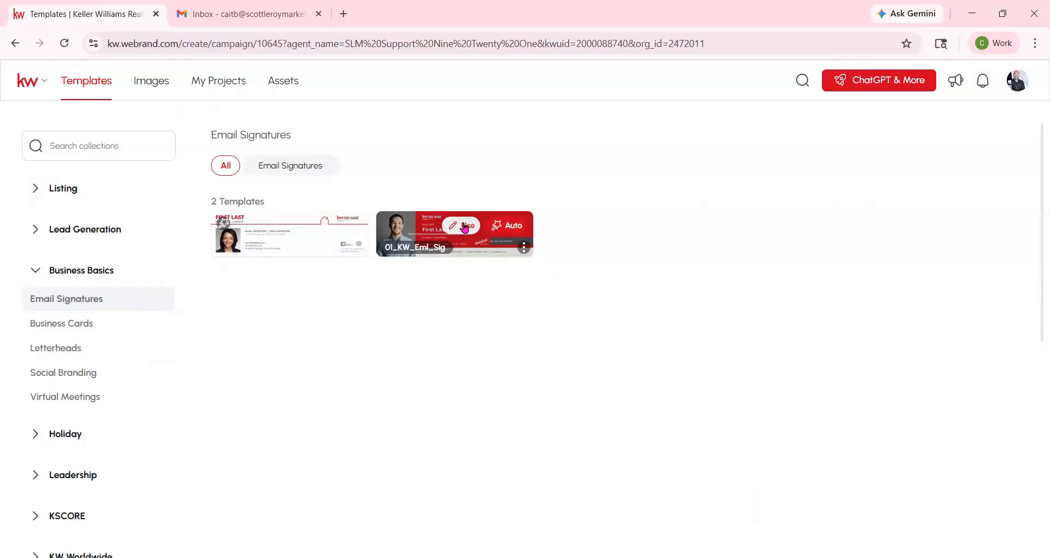
click(464, 226)
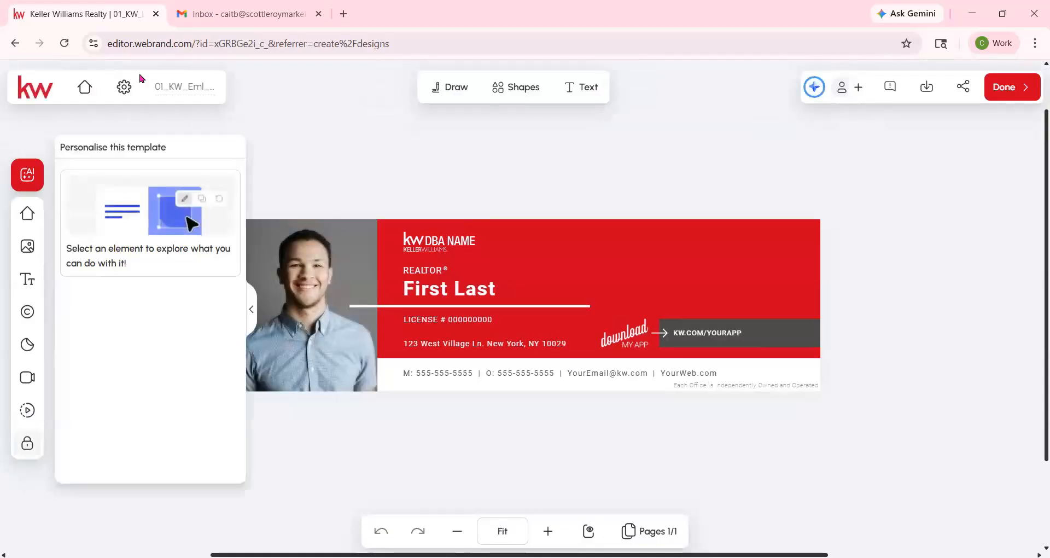
- Replace the stock headshot with the saved personal photo from My Assets
click(320, 259)
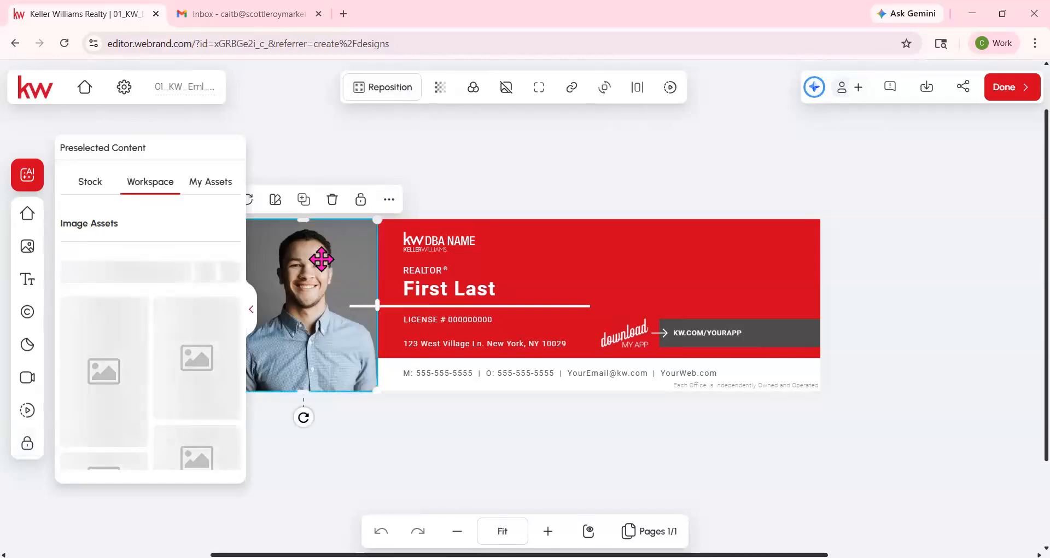
click(208, 183)
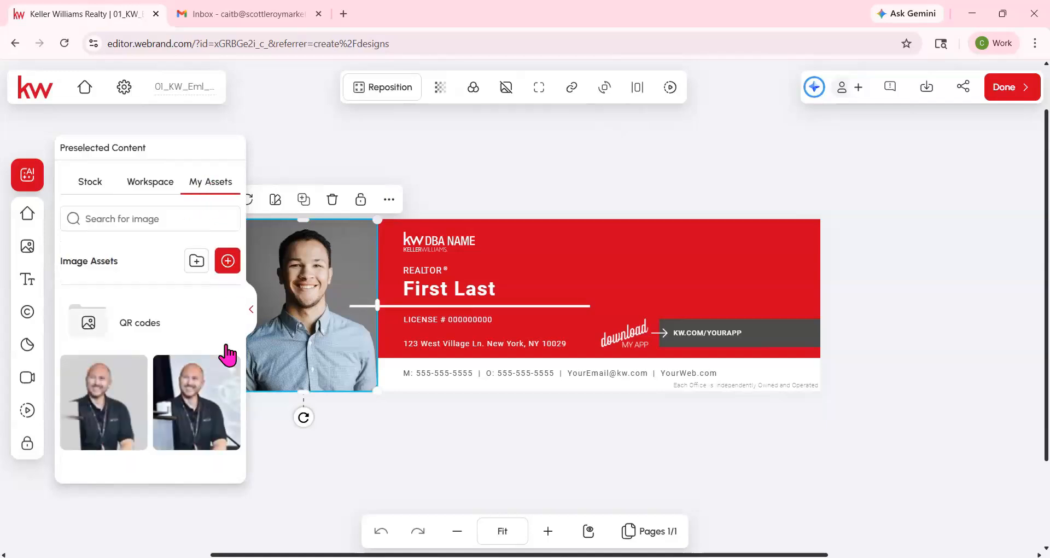
mouse_move(224, 369)
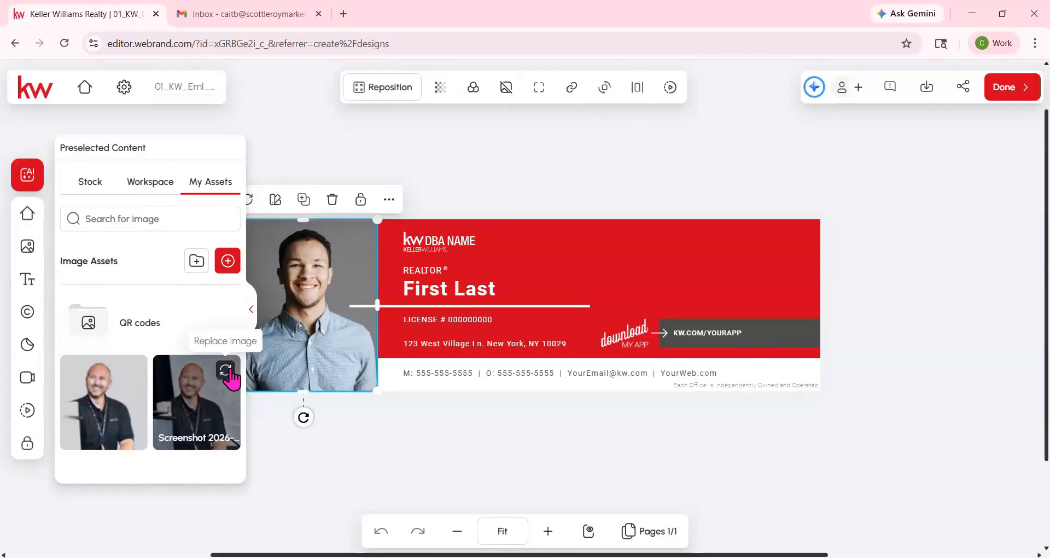
click(225, 371)
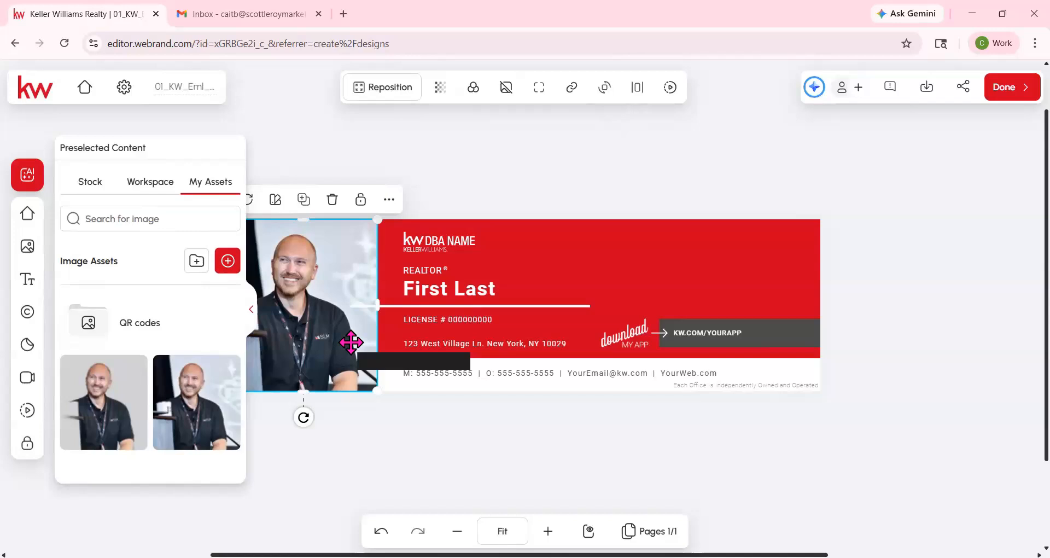
- Replace the placeholder KW DBA NAME logo with the saved KW Lynchburg logo
click(436, 240)
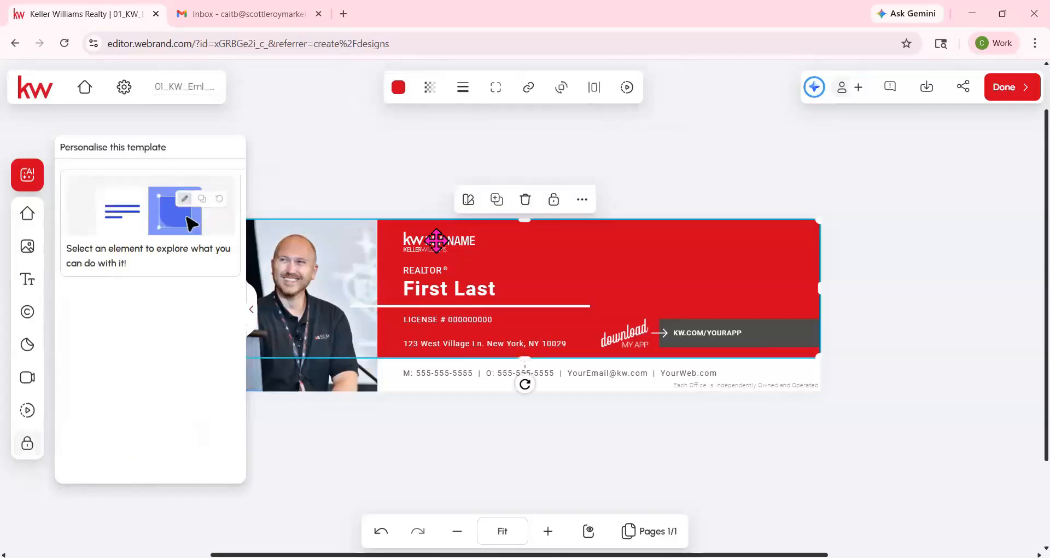
click(437, 240)
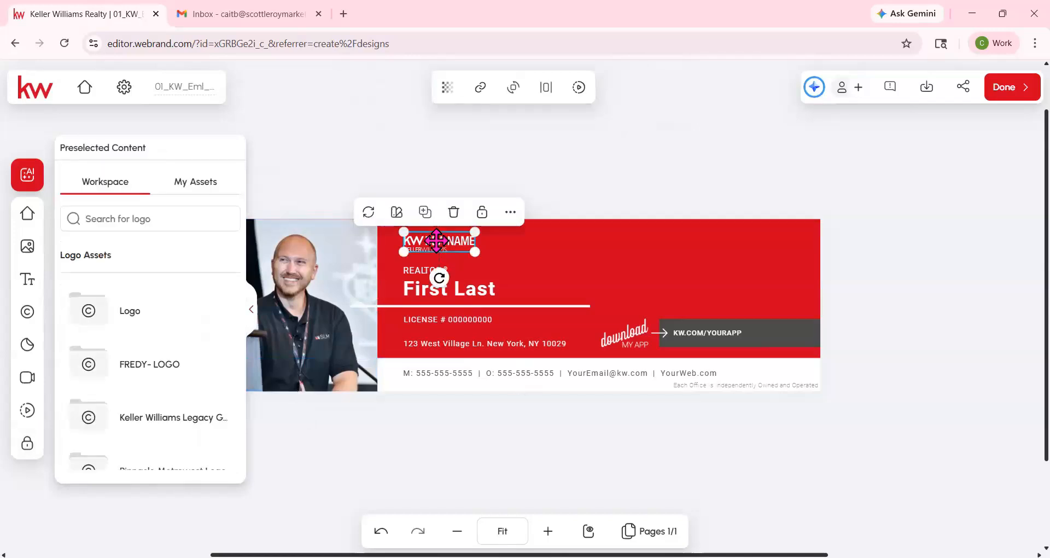
click(202, 188)
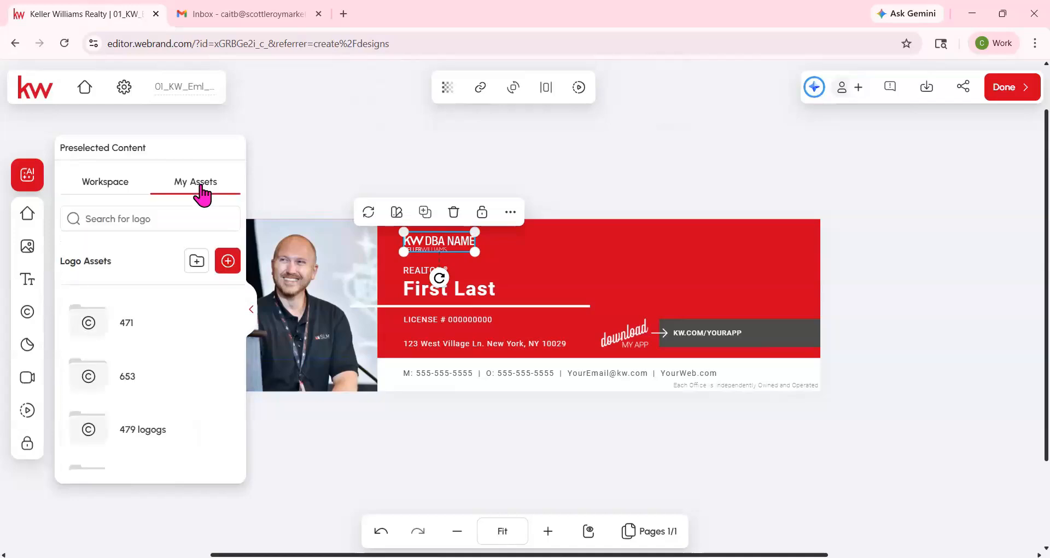
scroll(206, 399, down, 6)
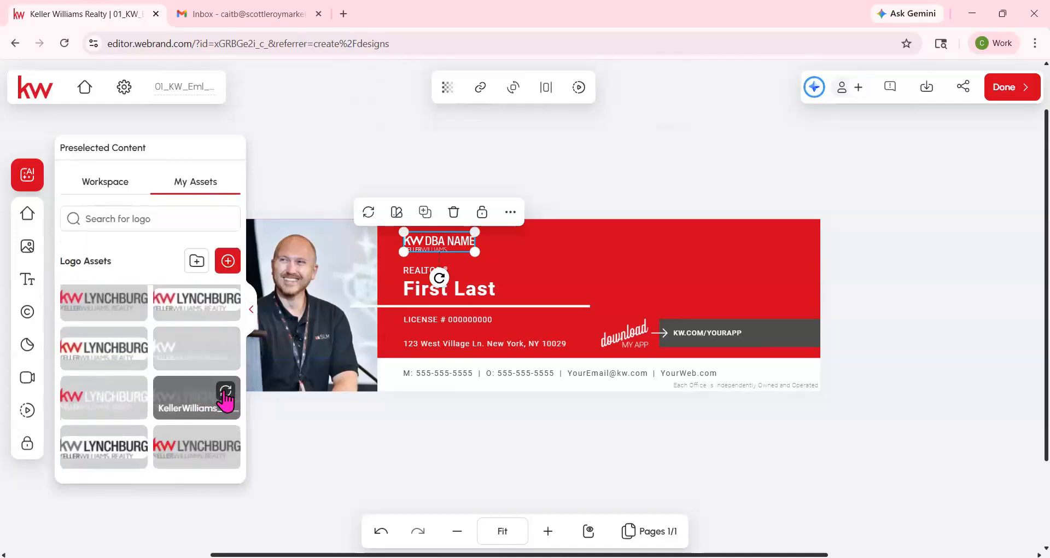
click(226, 394)
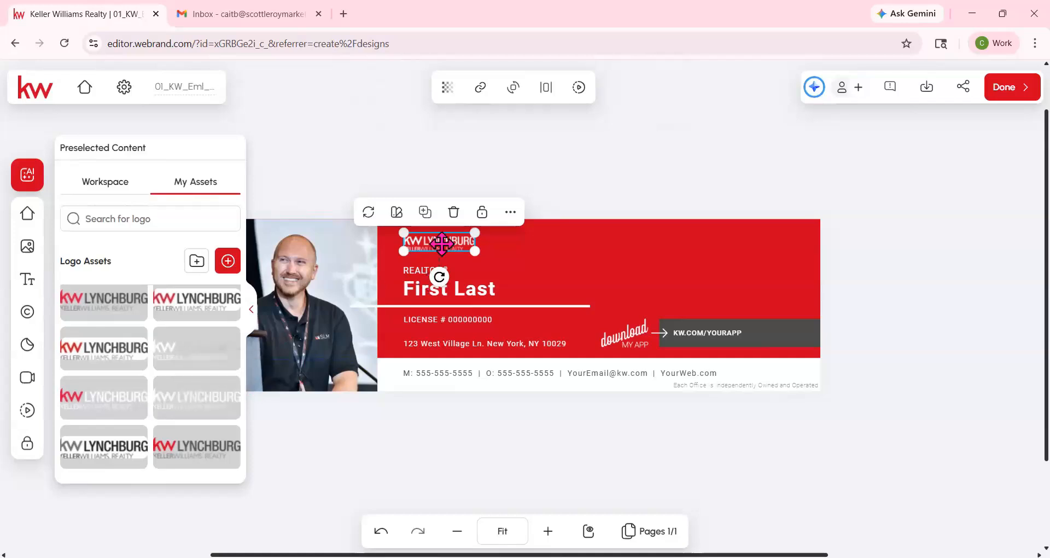
- Replace the 'First Last' placeholder name with the agent's full name
mouse_move(227, 402)
click(586, 110)
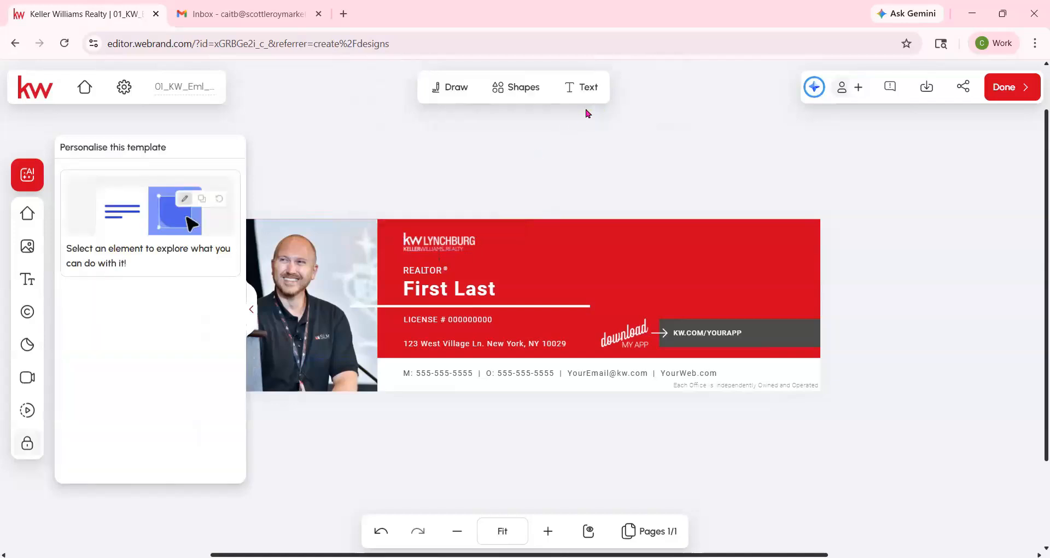
click(459, 294)
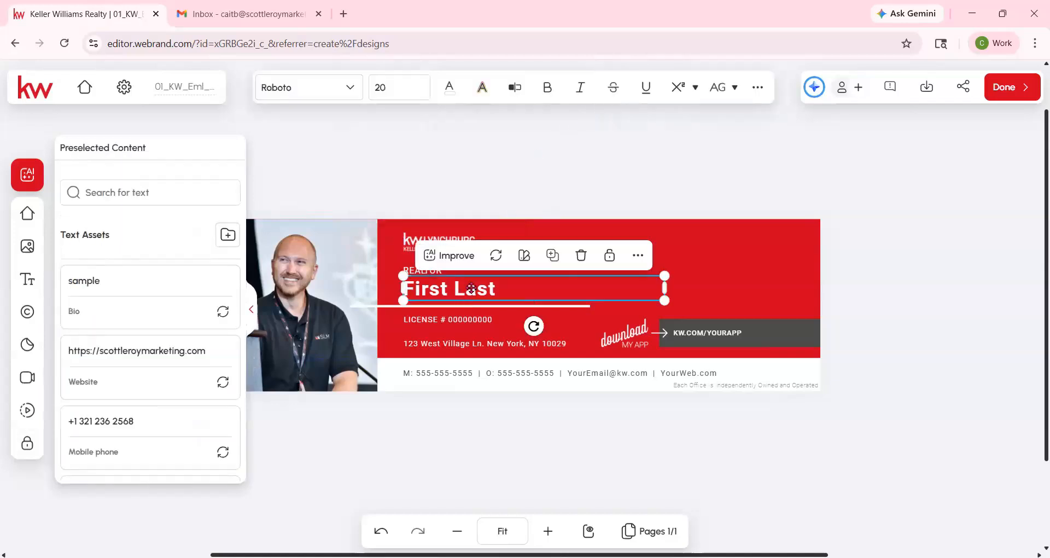
double_click(472, 288)
drag(505, 285, 403, 286)
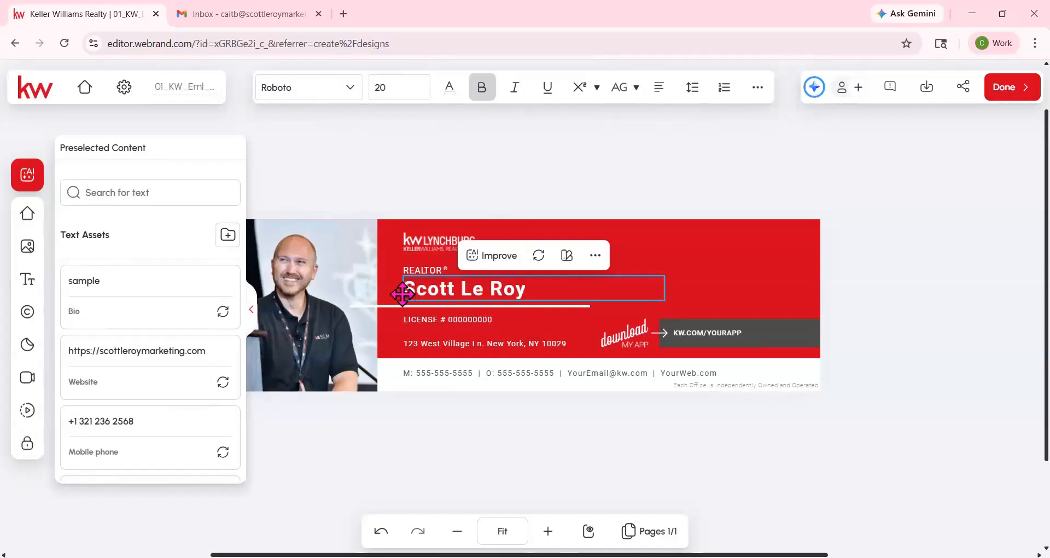
key(Escape)
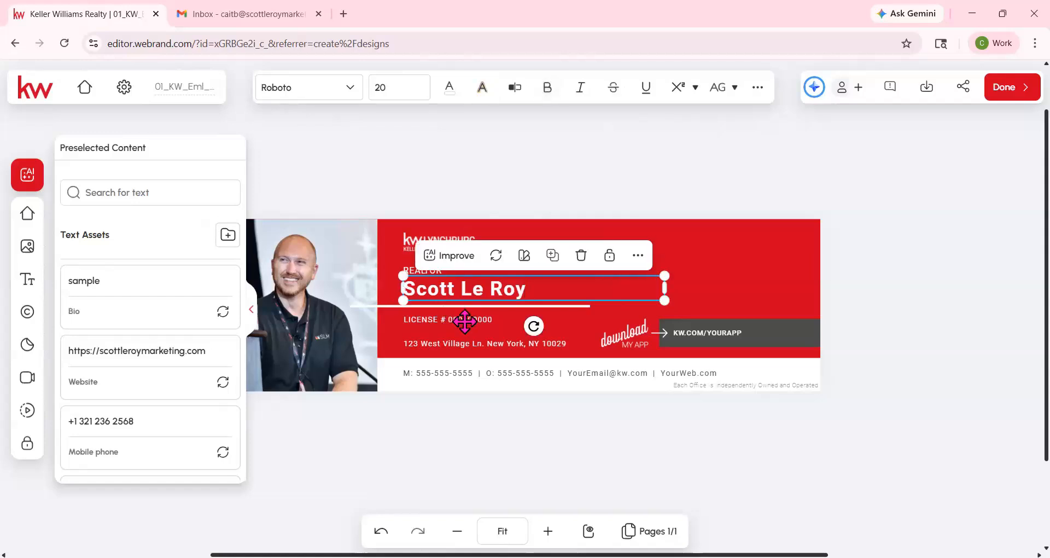
- Enter the agent's license number over the placeholder digits and save it
click(465, 322)
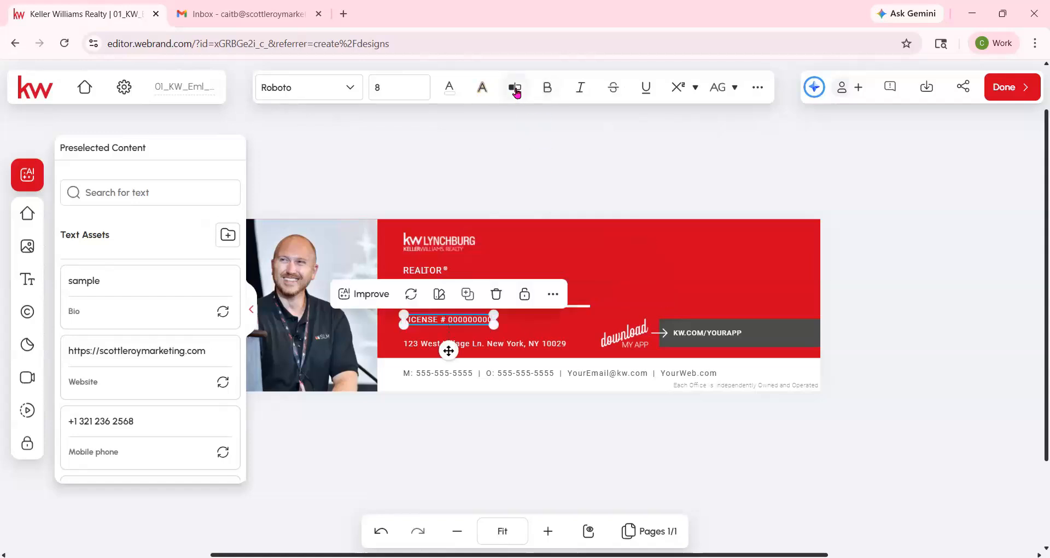
click(515, 90)
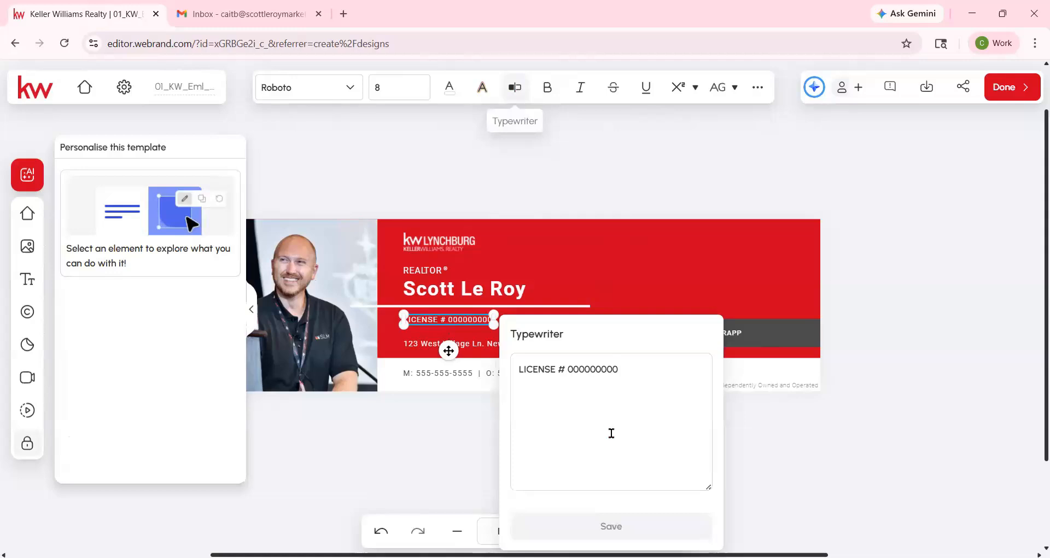
click(607, 416)
click(599, 369)
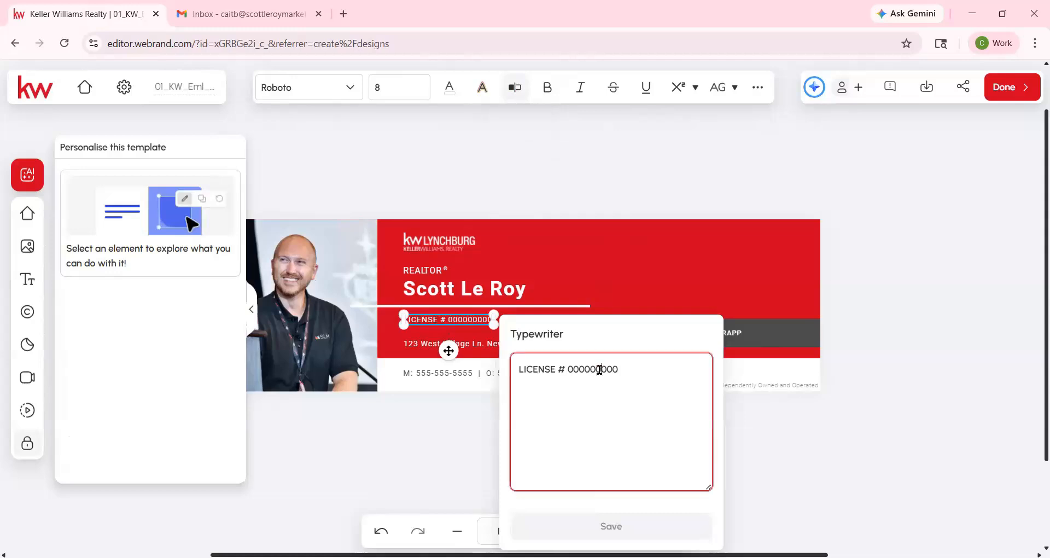
double_click(600, 370)
text(123456789)
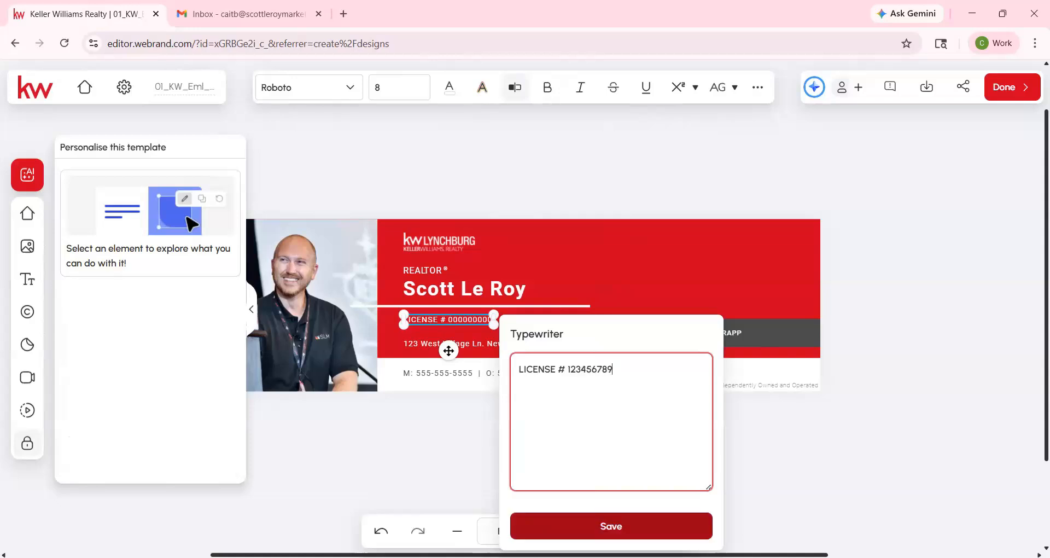
click(588, 528)
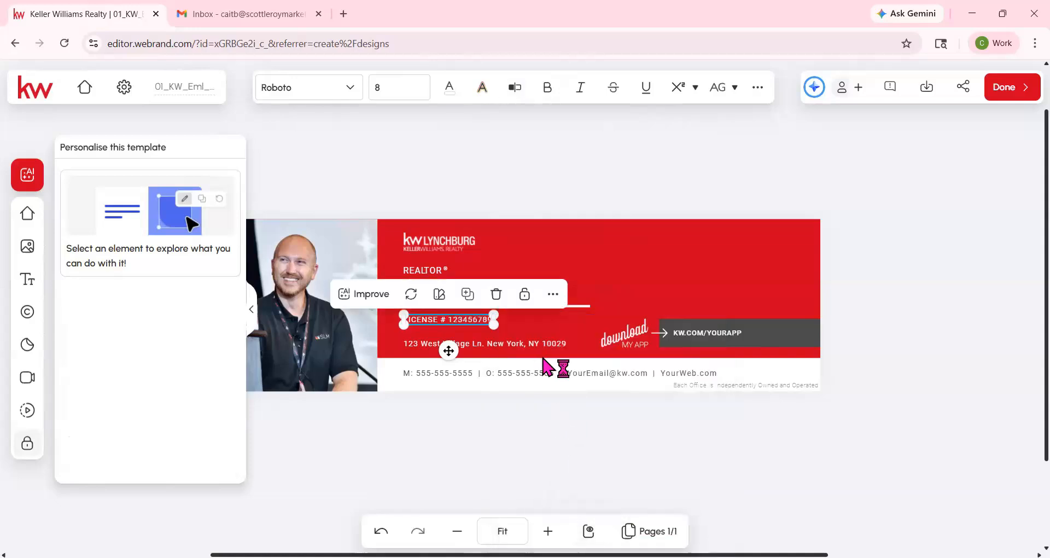
click(474, 371)
- Paste the agent's mobile and office numbers over the contact line's phone placeholders
double_click(456, 373)
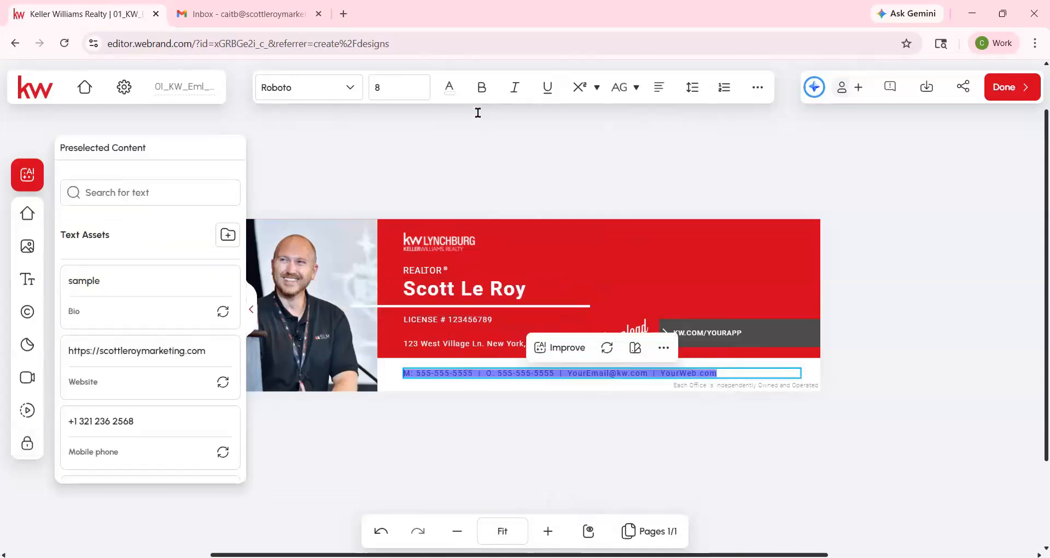
key(Escape)
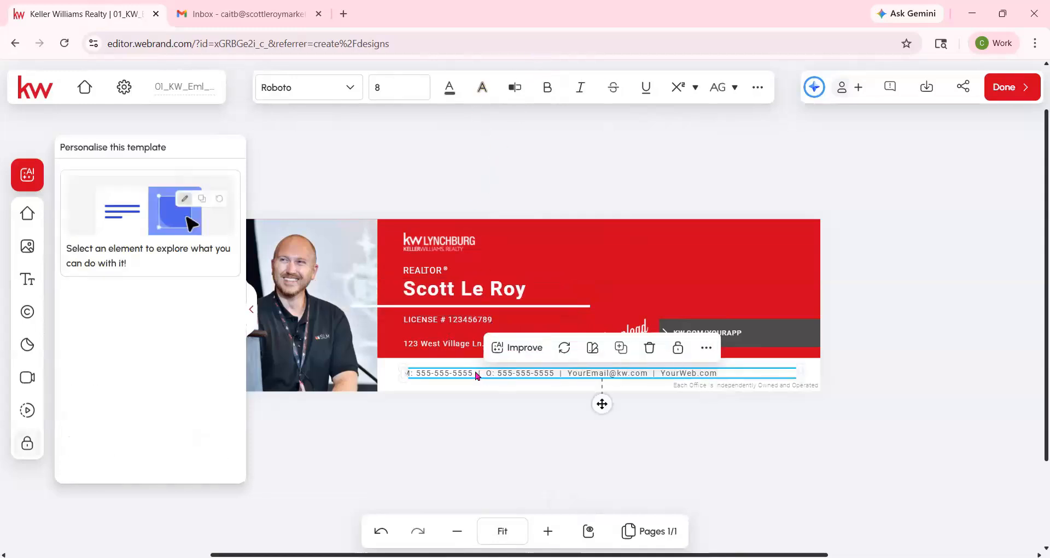
click(514, 90)
click(582, 176)
drag(584, 178, 522, 179)
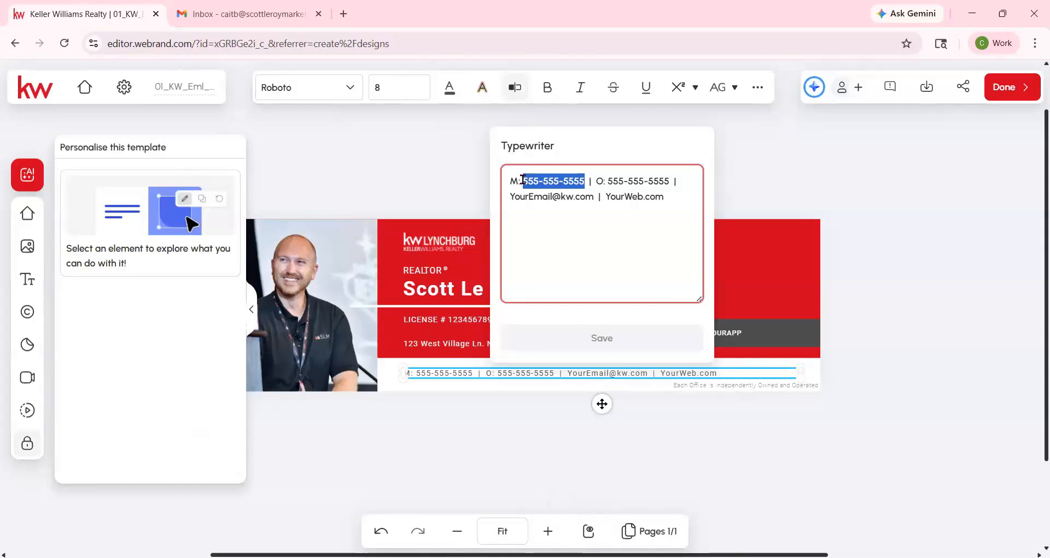
drag(600, 179, 660, 179)
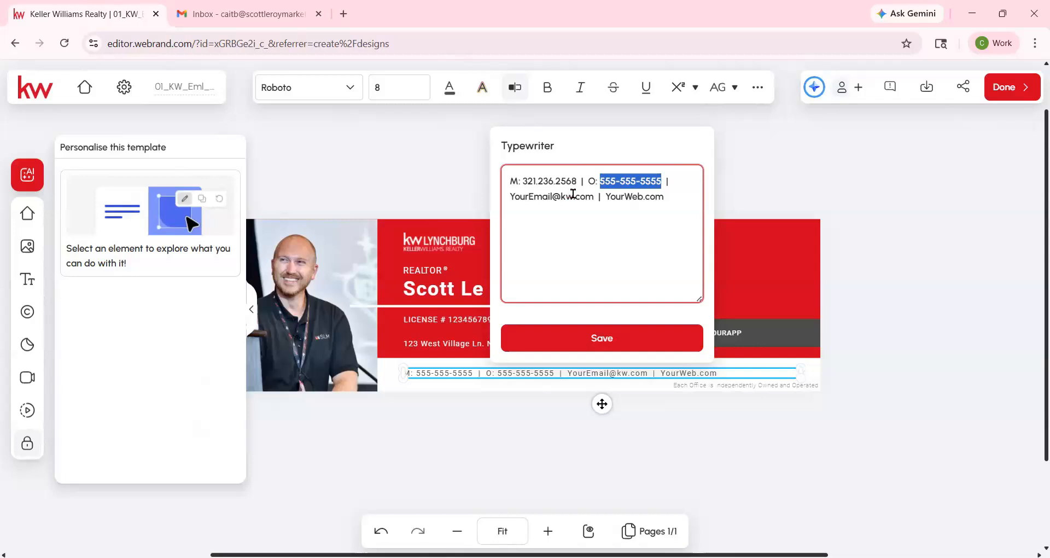
- Replace the e-mail and YourWeb website placeholders with the agent's, then save the contact text
drag(573, 194, 512, 193)
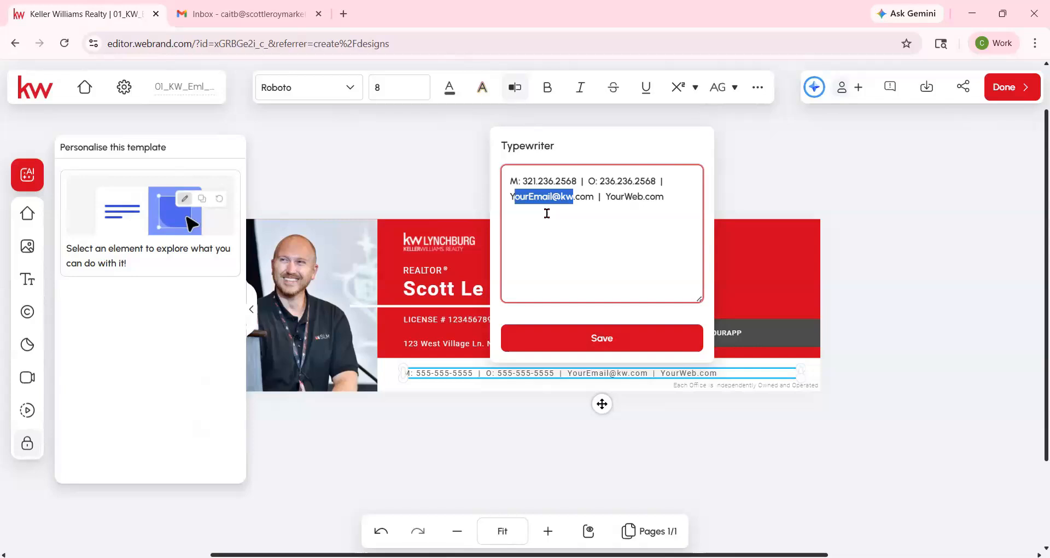
key(shift+Left)
drag(547, 213, 511, 213)
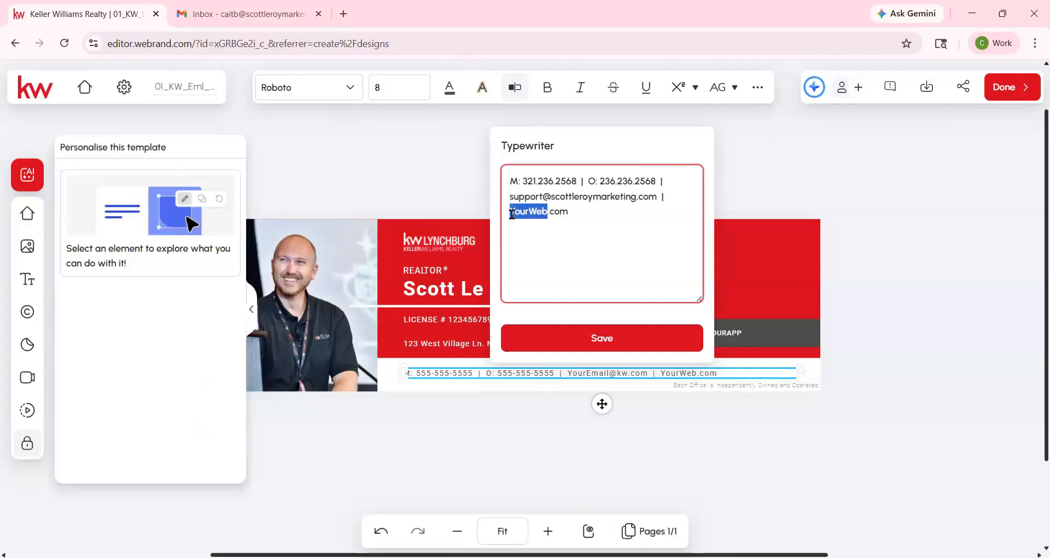
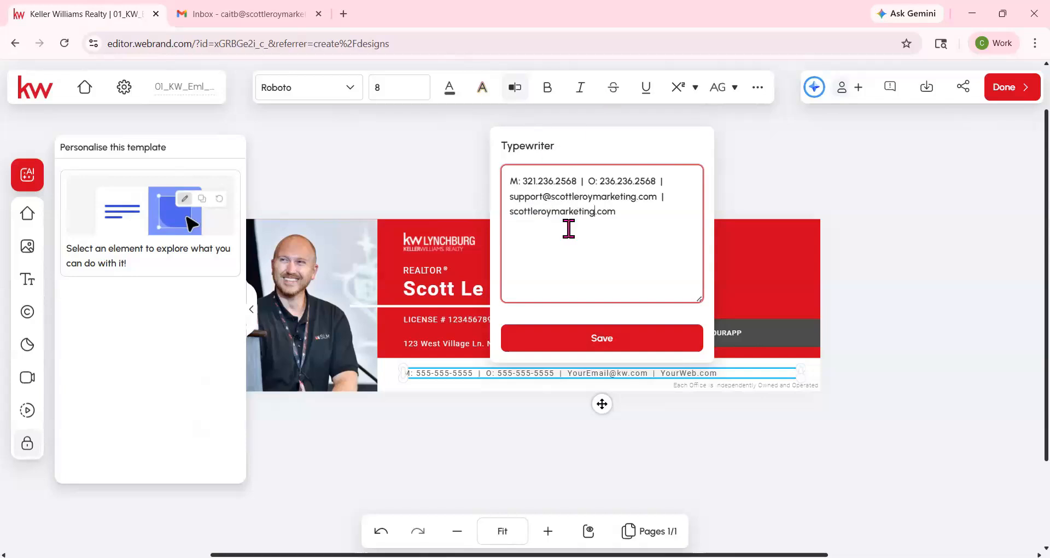
click(596, 341)
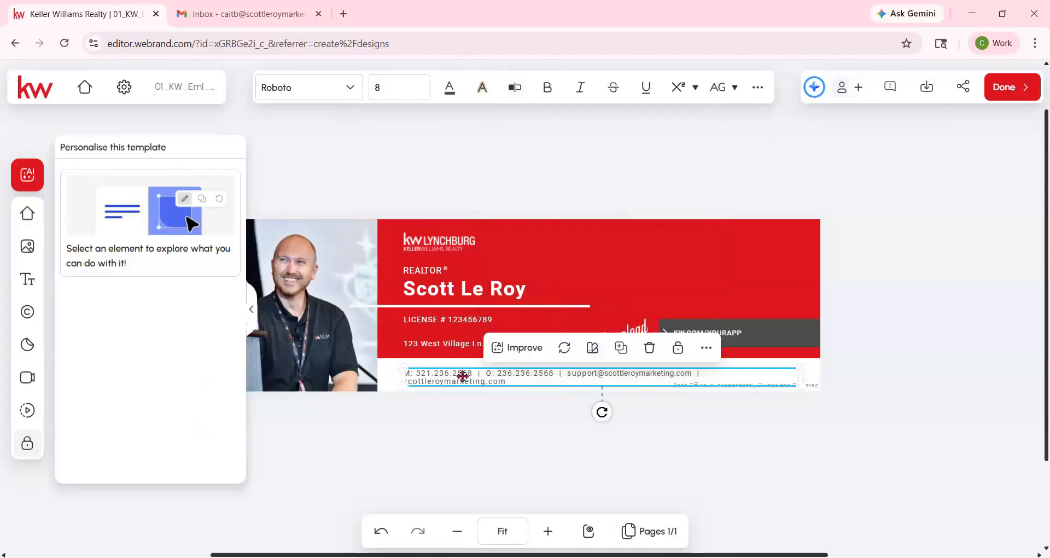
- Widen the contact text box and set its font size to 9 so it fits one line
mouse_move(404, 376)
mouse_down()
mouse_move(379, 381)
mouse_move(392, 380)
mouse_up()
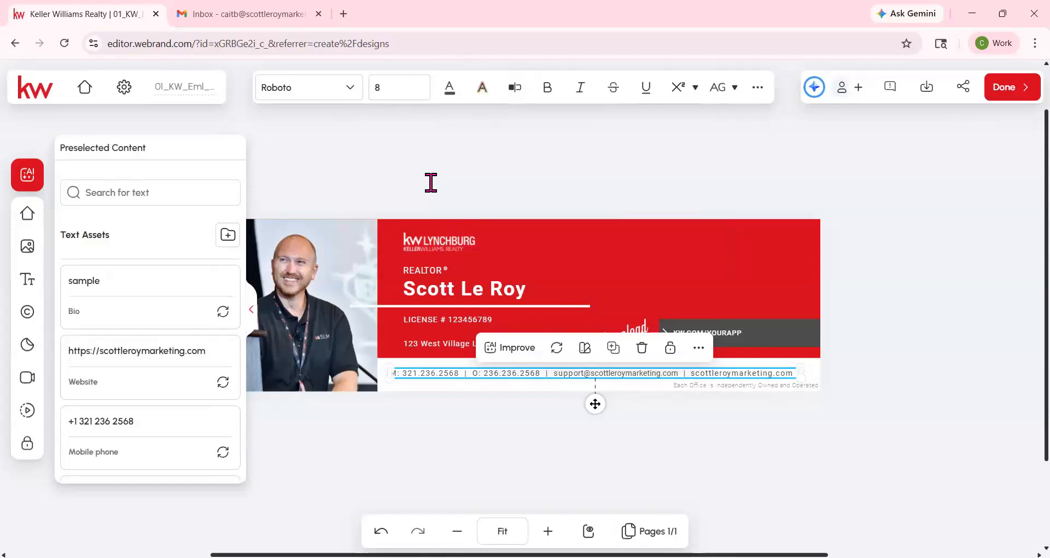
click(422, 82)
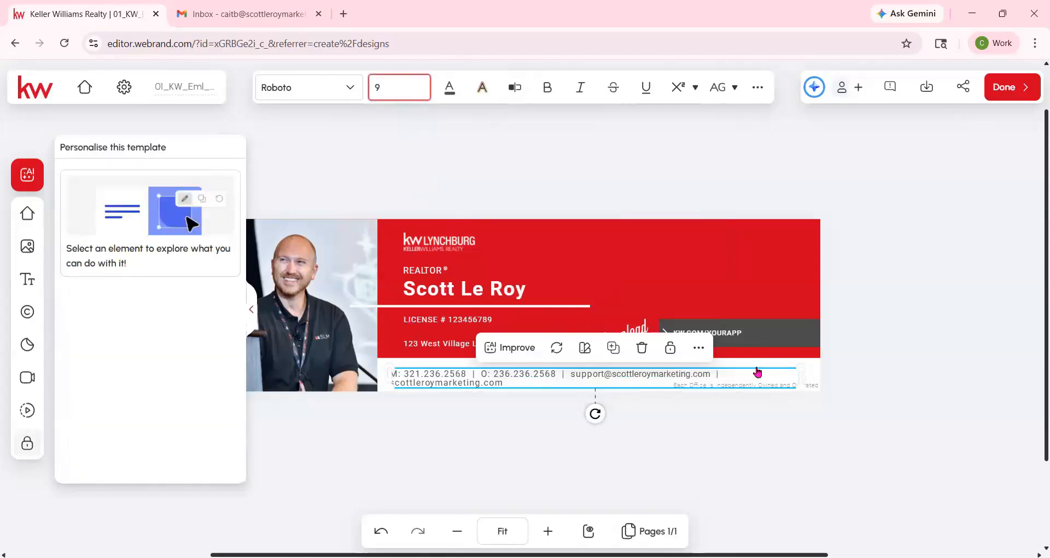
drag(802, 372, 757, 375)
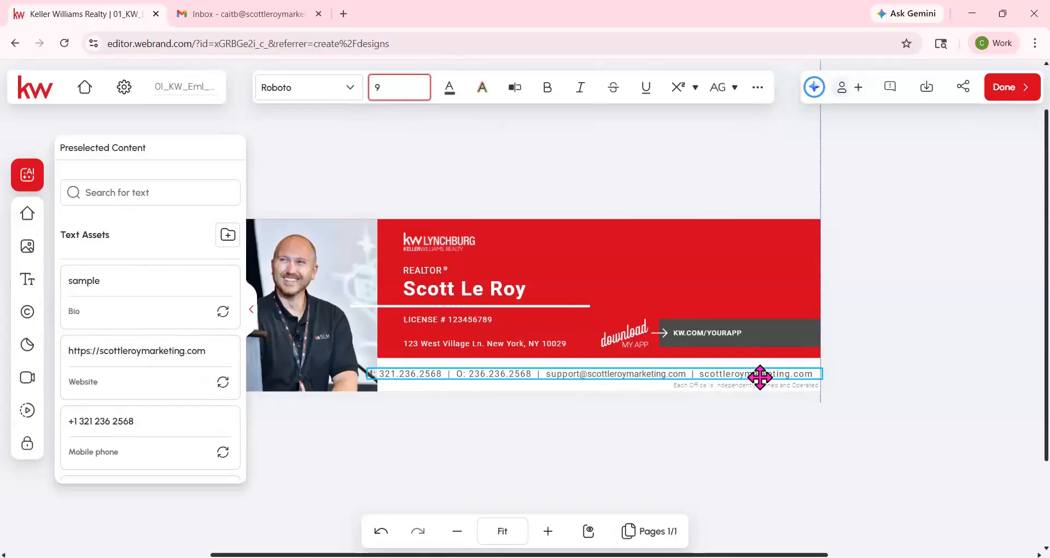
- Crop the headshot narrower from its right edge, then trim its frame slightly more
click(351, 348)
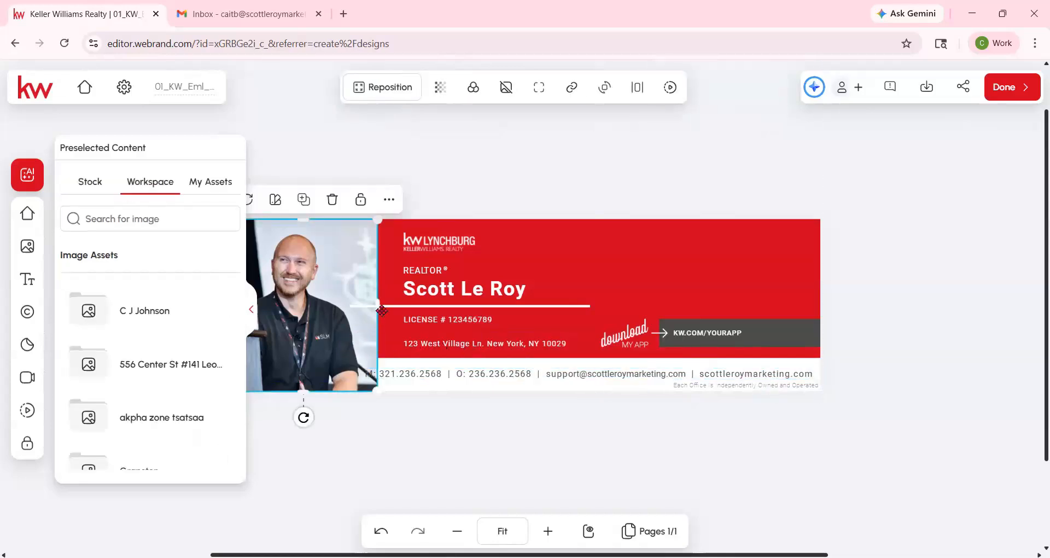
drag(373, 307, 354, 307)
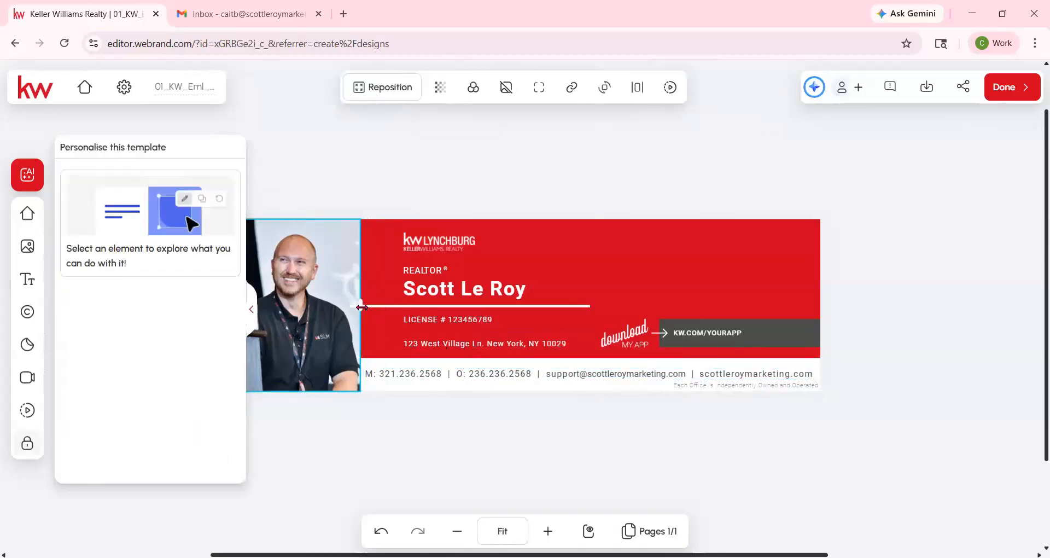
double_click(318, 303)
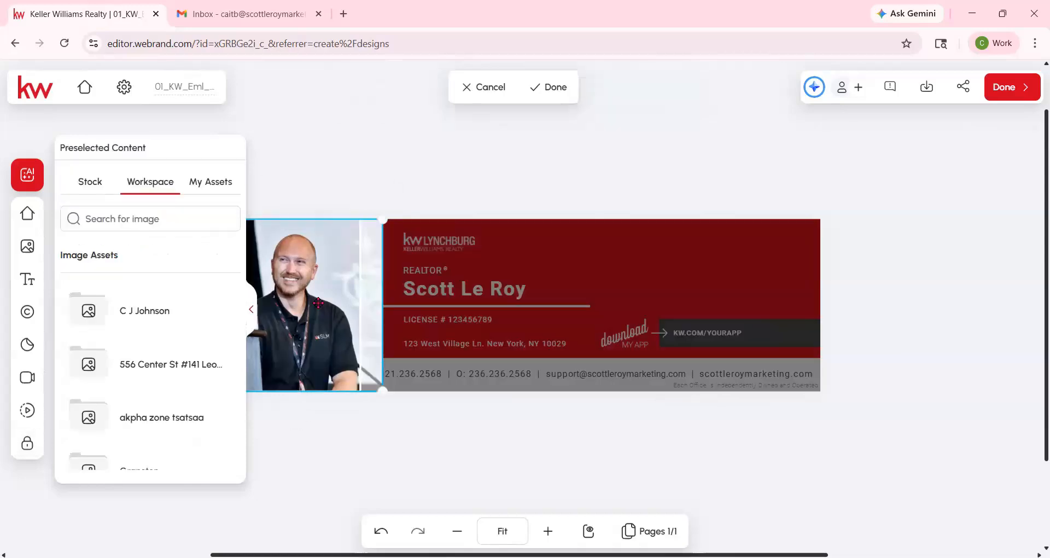
click(547, 87)
click(348, 300)
drag(363, 303, 357, 304)
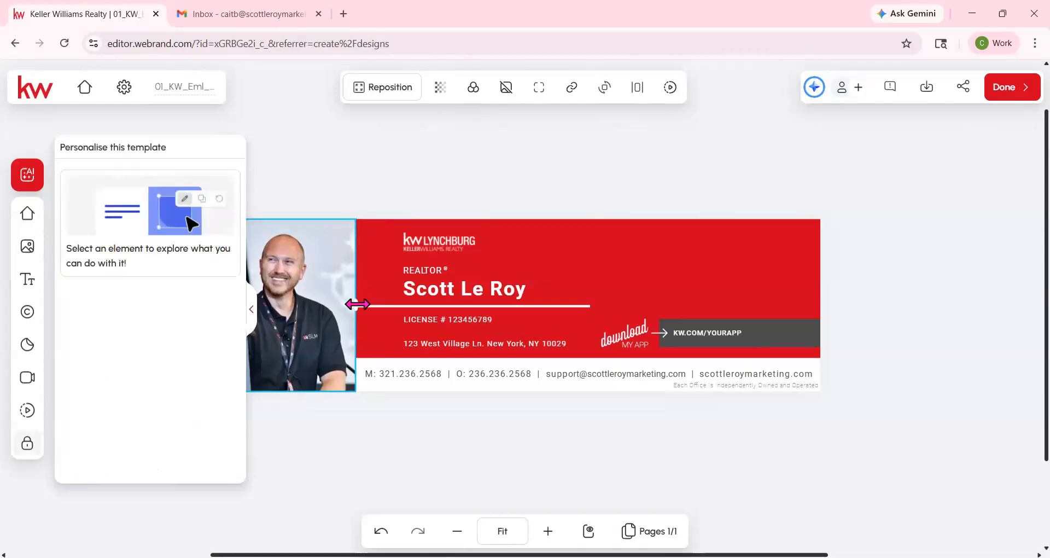
click(445, 211)
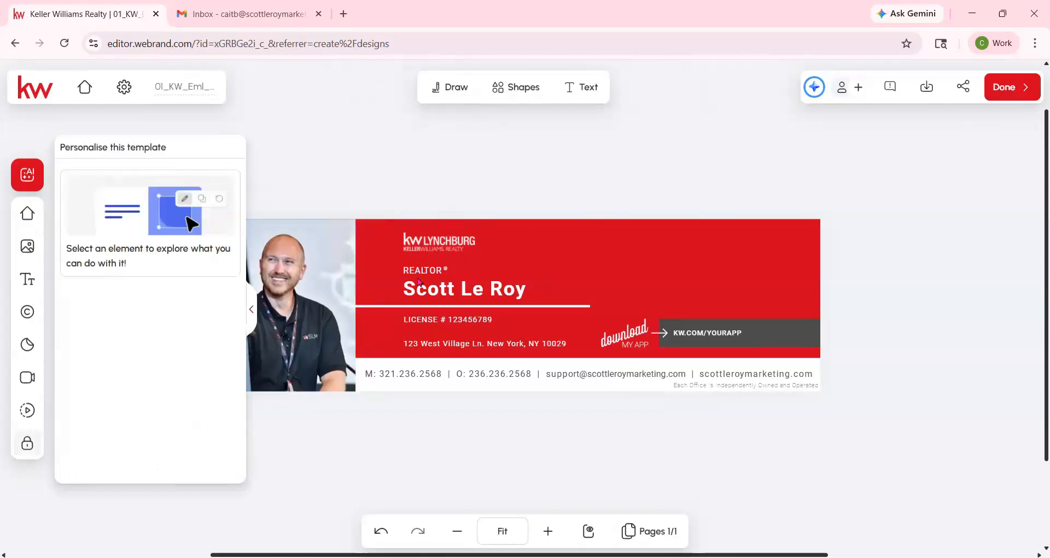
- Select the logo, REALTOR title, name, license and address together and drag them left as one block
click(433, 244)
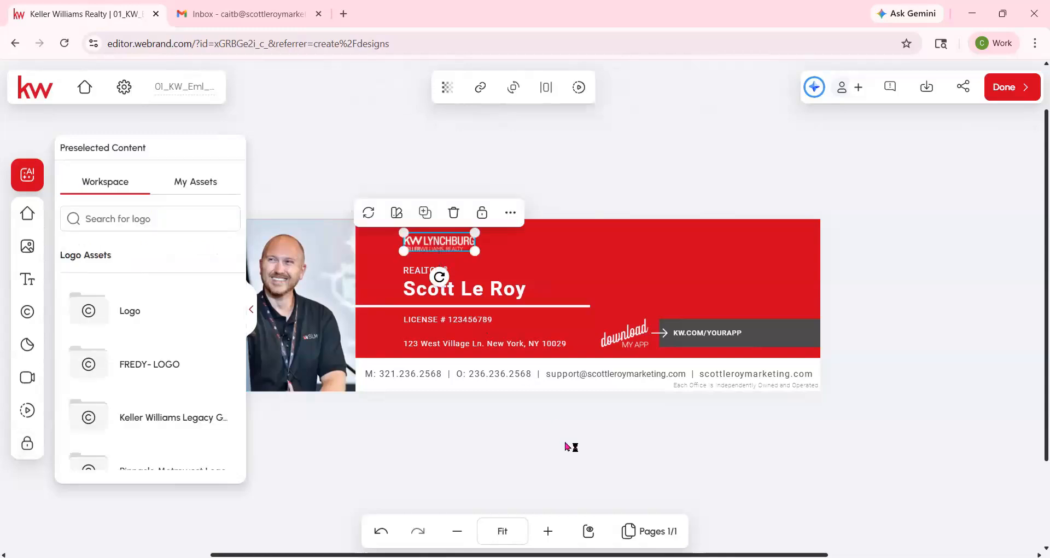
click(549, 530)
click(551, 529)
click(550, 529)
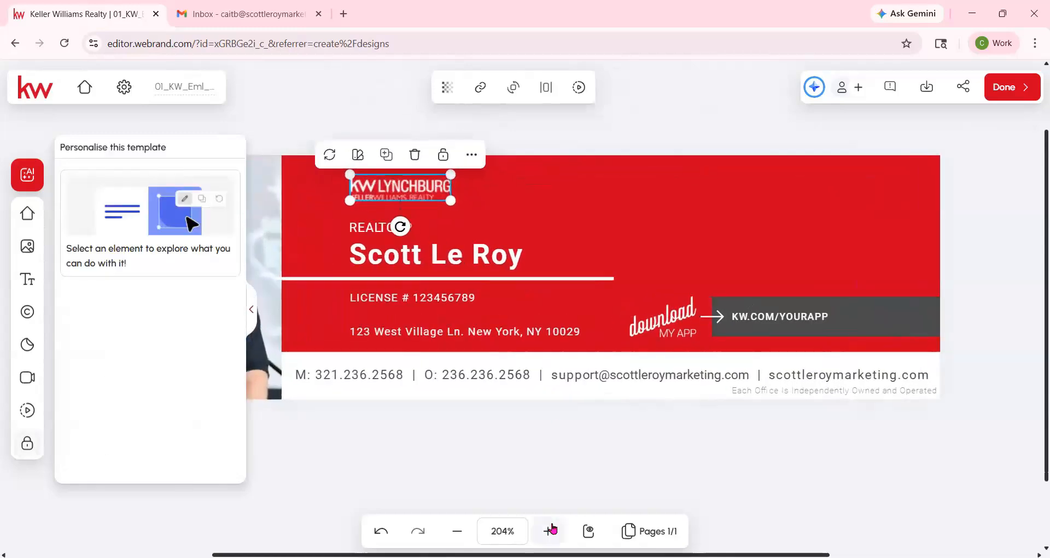
click(549, 528)
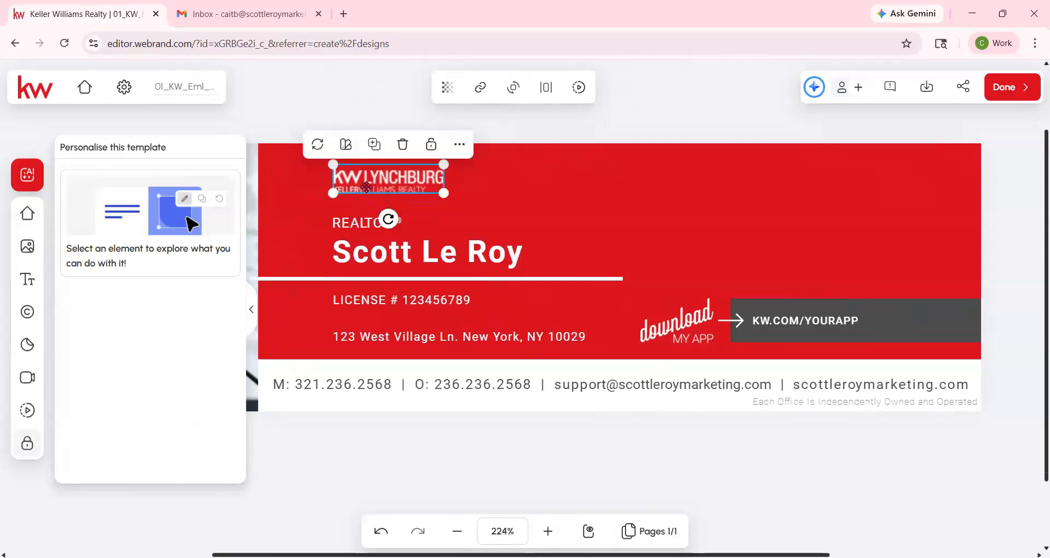
shift+click(362, 216)
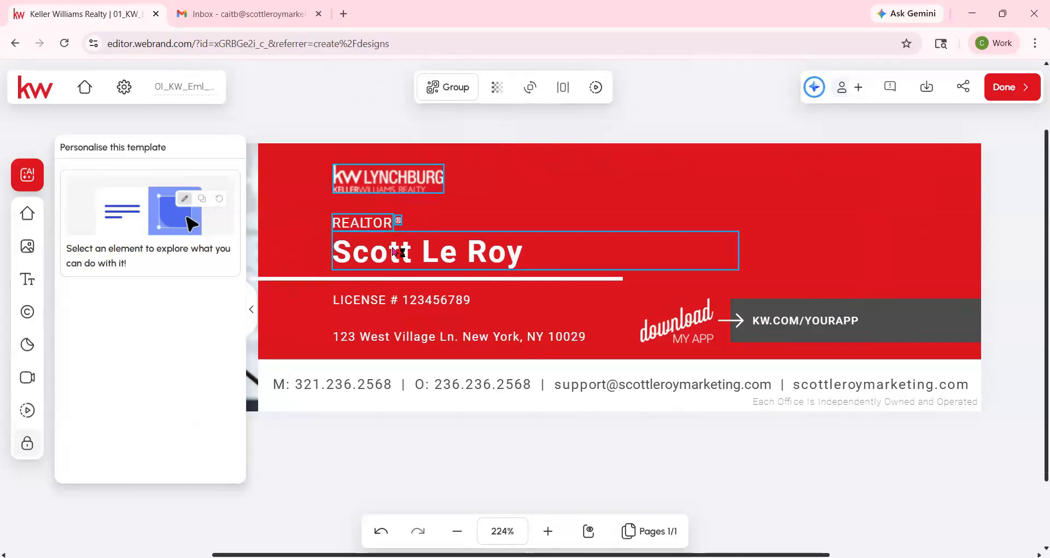
shift+click(392, 300)
shift+click(393, 339)
drag(394, 339, 339, 338)
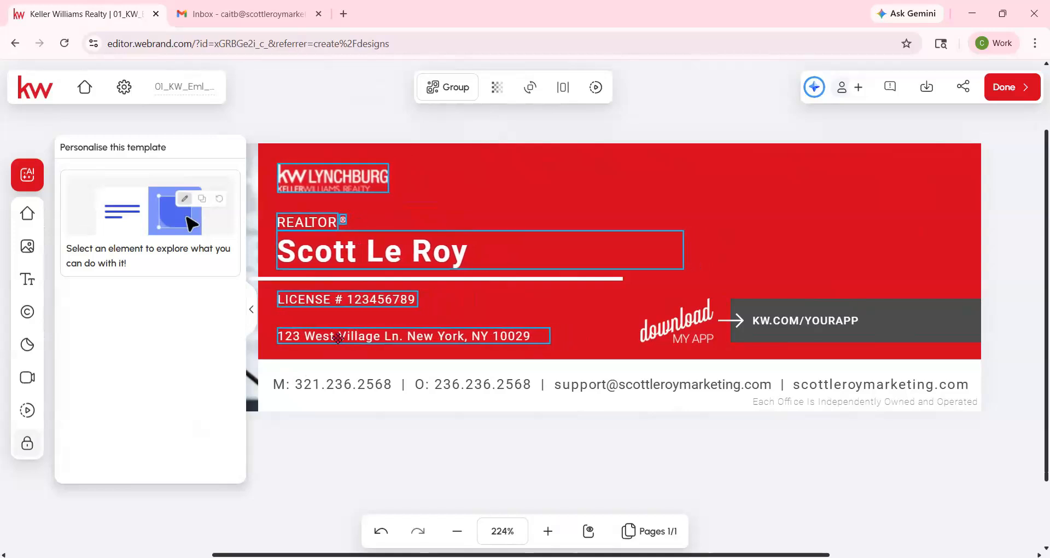
click(604, 469)
click(458, 531)
click(457, 531)
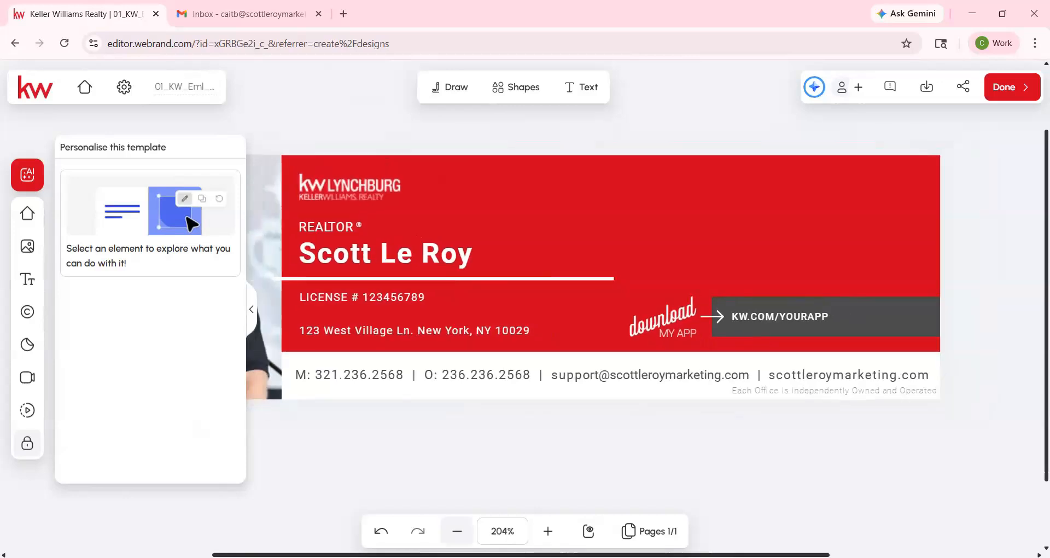
click(457, 531)
- Delete the KW.COM/YOURAPP link text from the grey bar
click(457, 531)
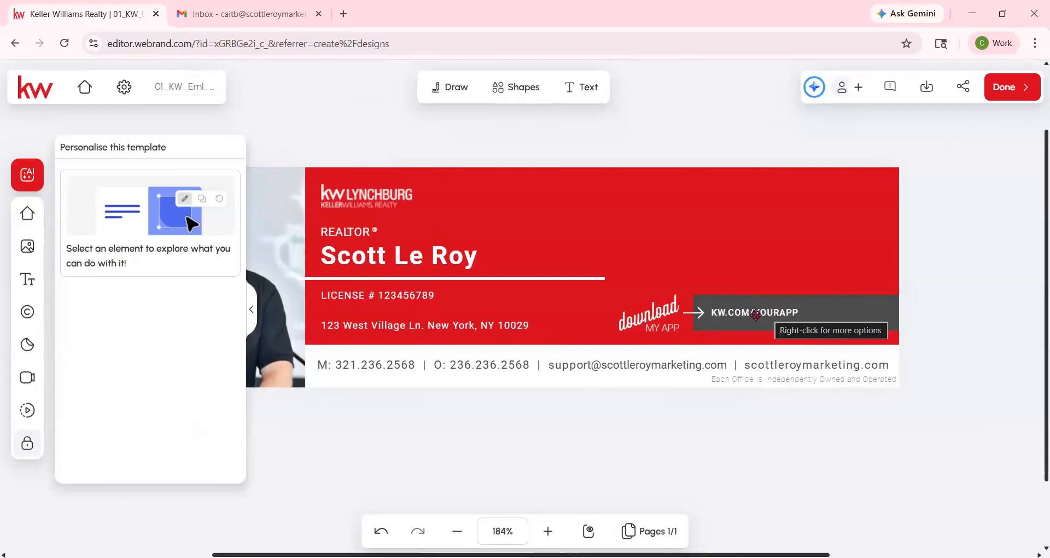
click(809, 310)
key(Delete)
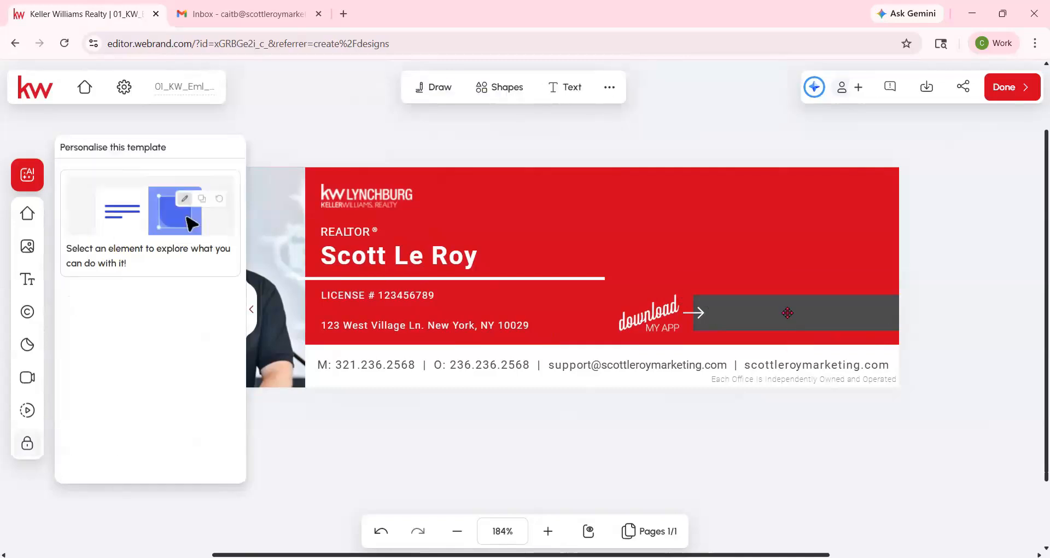
- Add the QR code from My Assets > QR codes, shrink it and place it over the bar's right side
click(27, 246)
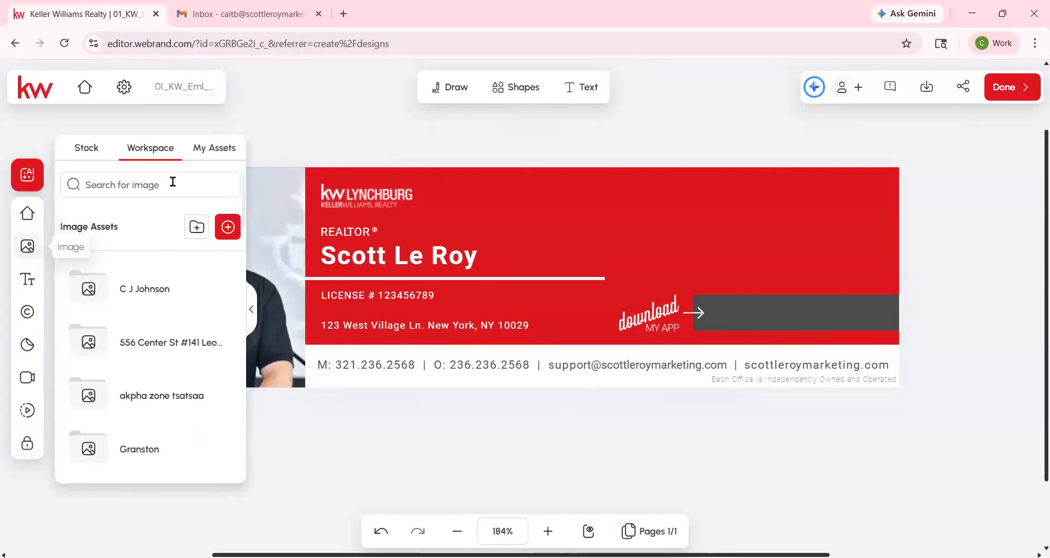
click(211, 166)
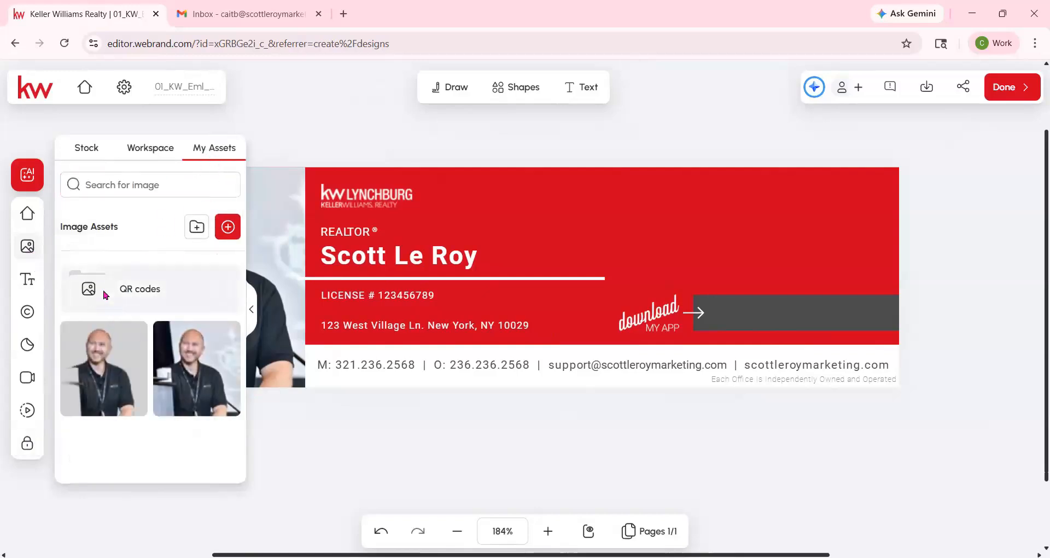
click(102, 295)
click(117, 323)
drag(589, 274, 872, 258)
drag(731, 184, 762, 206)
drag(833, 268, 815, 269)
click(674, 406)
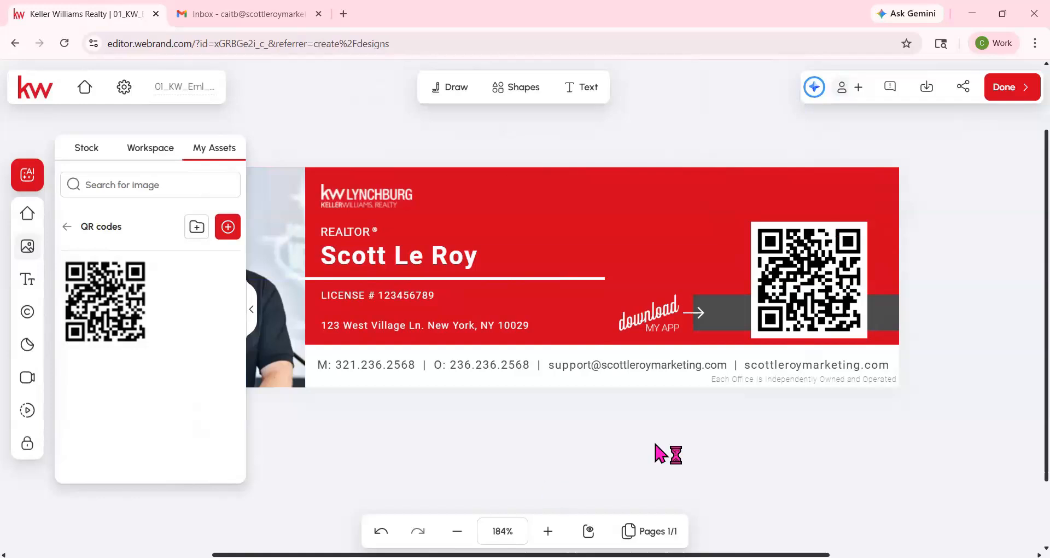
click(253, 303)
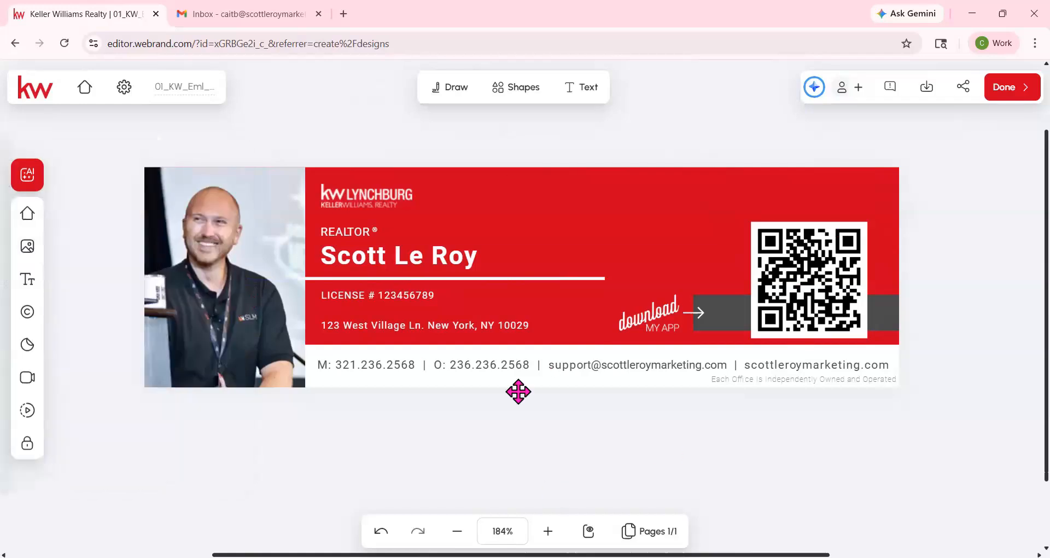
- Download the signature design as a 600 × 175 px PNG file
click(929, 92)
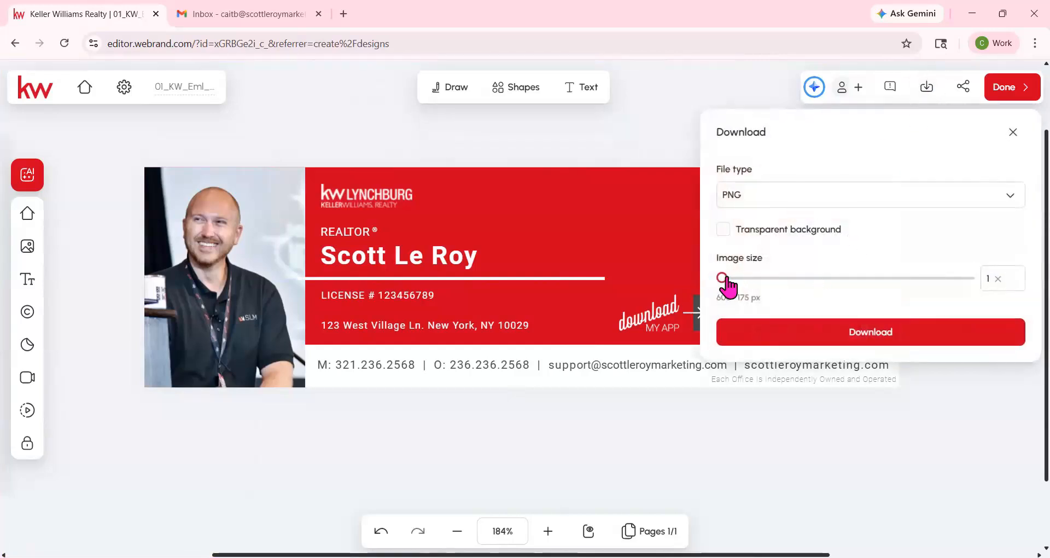
click(855, 335)
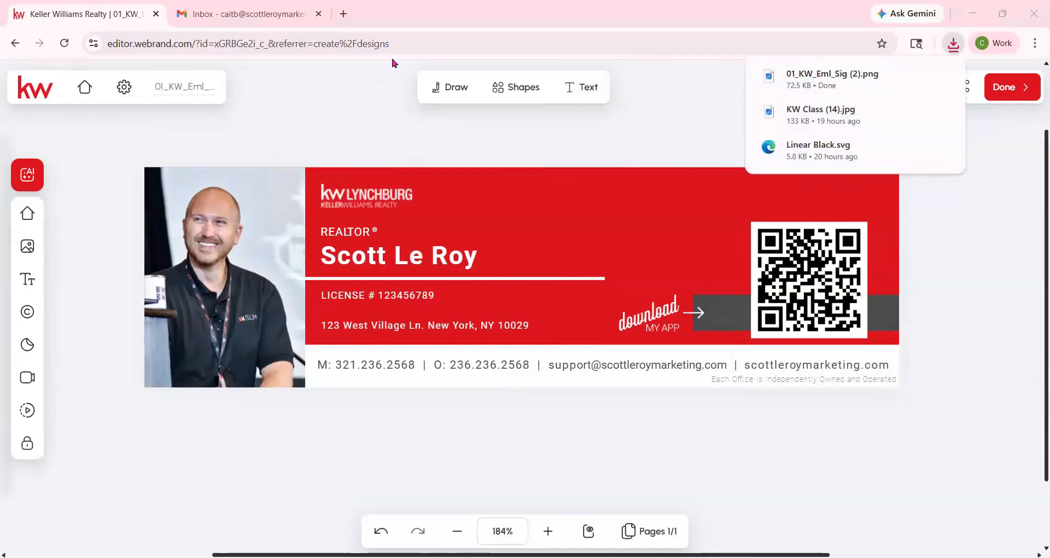
- Upload the downloaded signature PNG to a new post on imgur.com
click(283, 17)
click(343, 13)
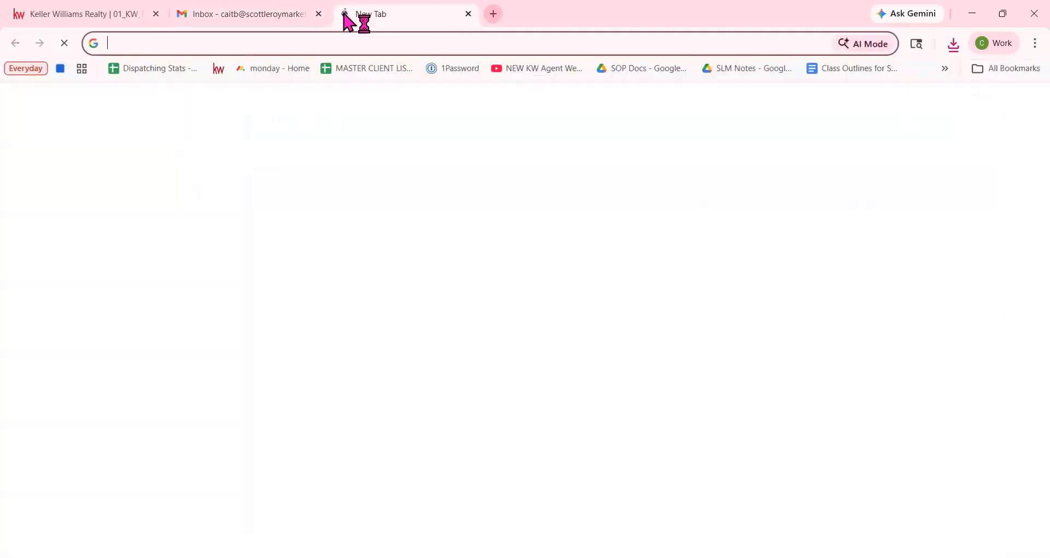
text(imgur.com)
key(Return)
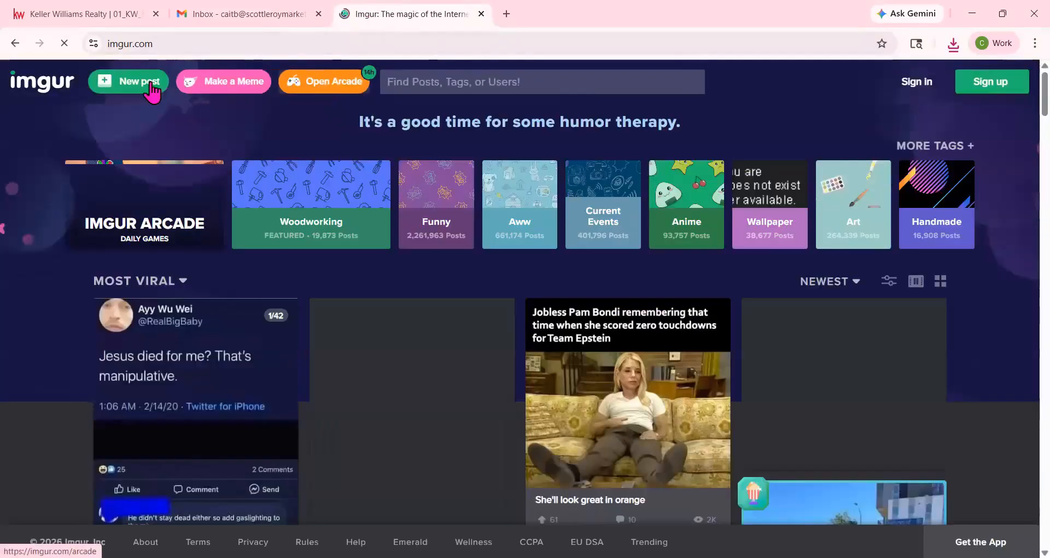
click(152, 88)
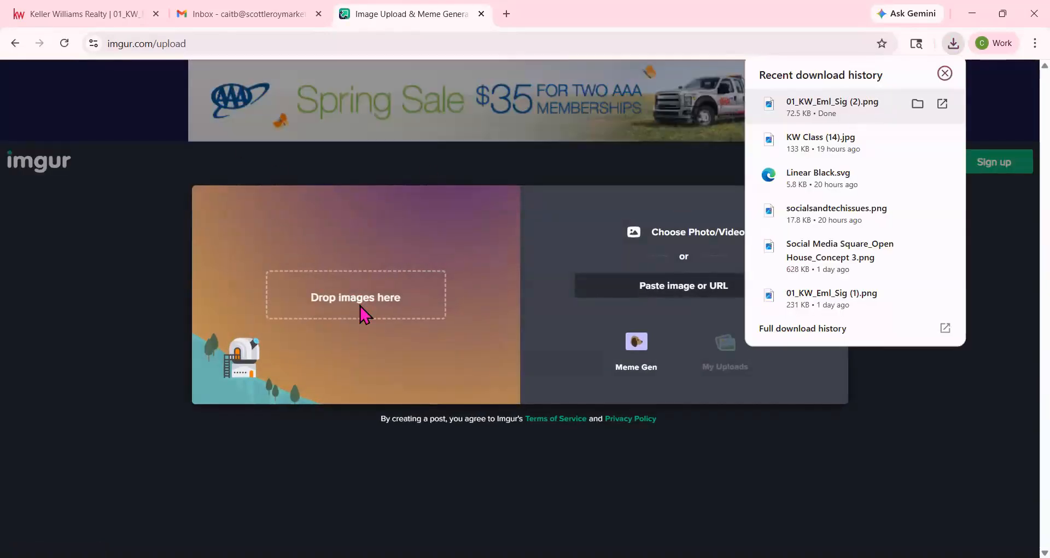
drag(832, 106, 359, 306)
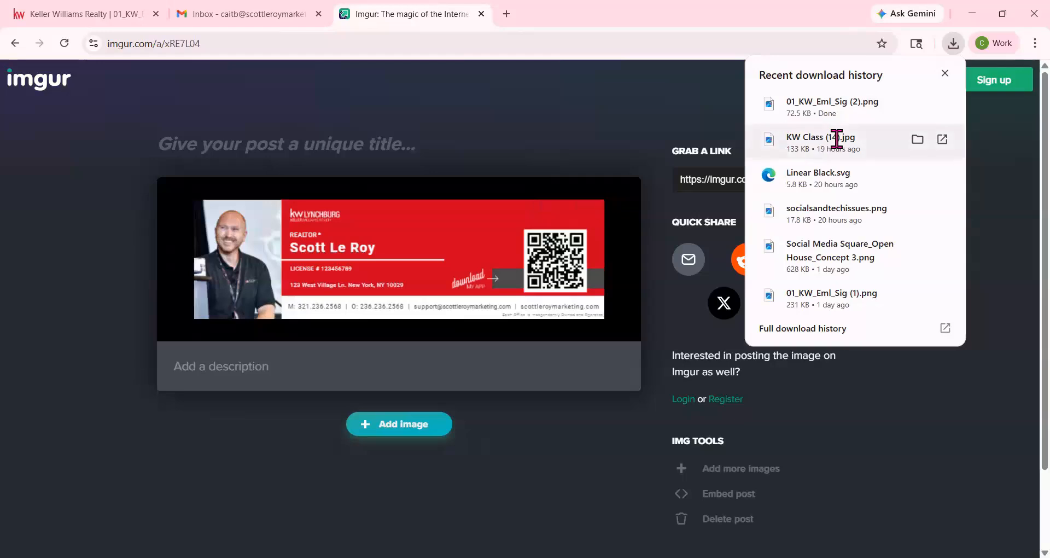
- Open the uploaded image in its own tab and copy its direct image address
right_click(361, 272)
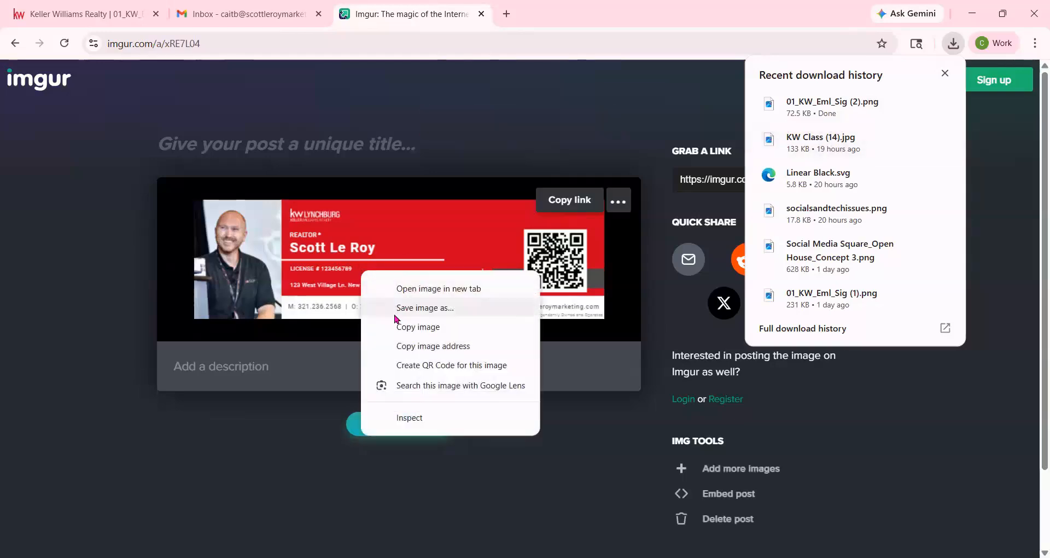
click(443, 288)
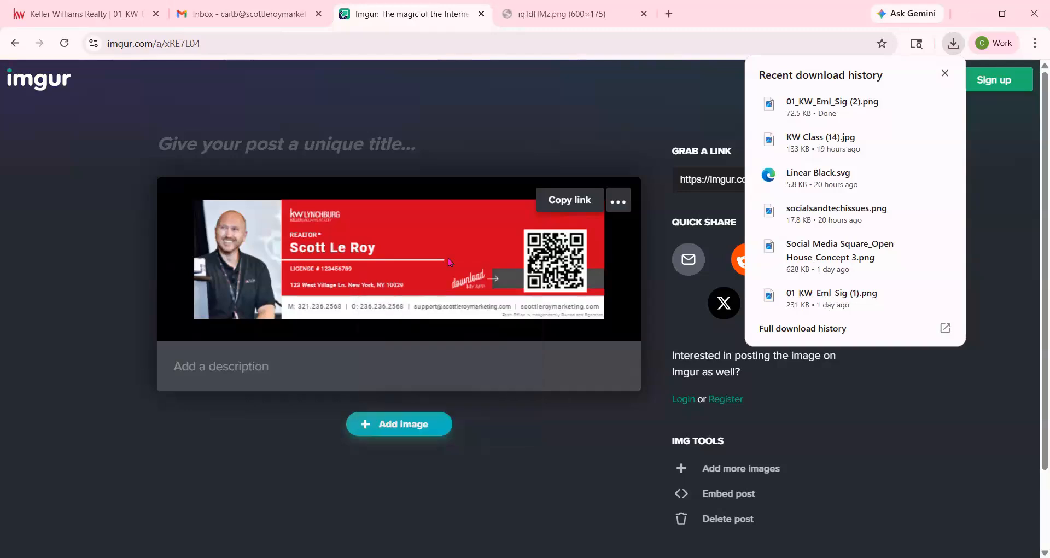
click(580, 7)
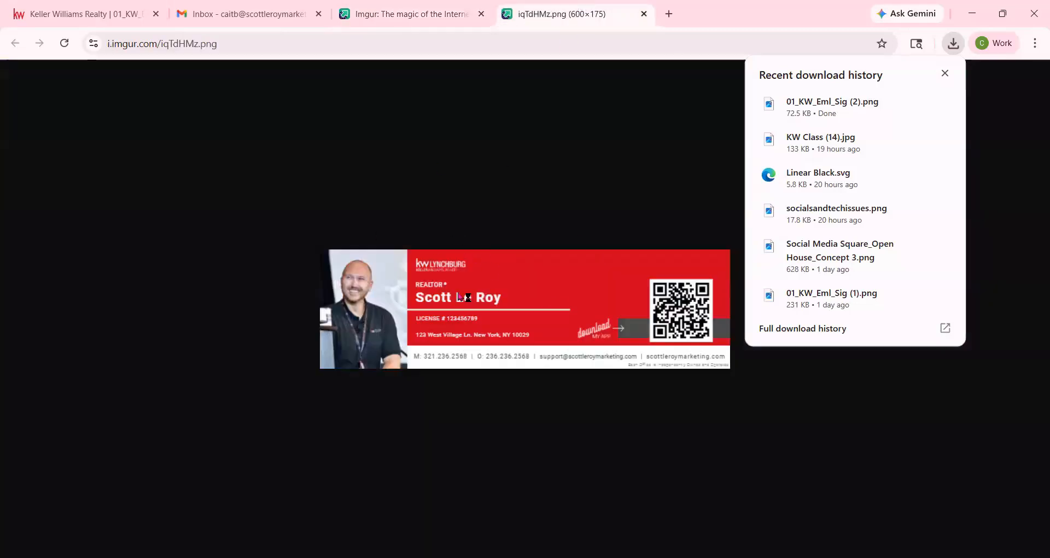
right_click(459, 297)
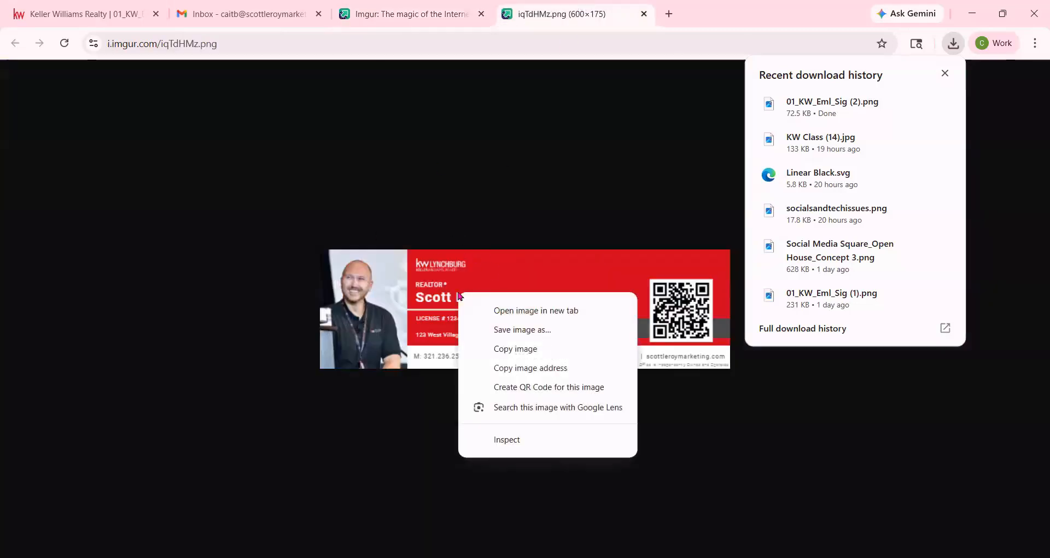
click(509, 372)
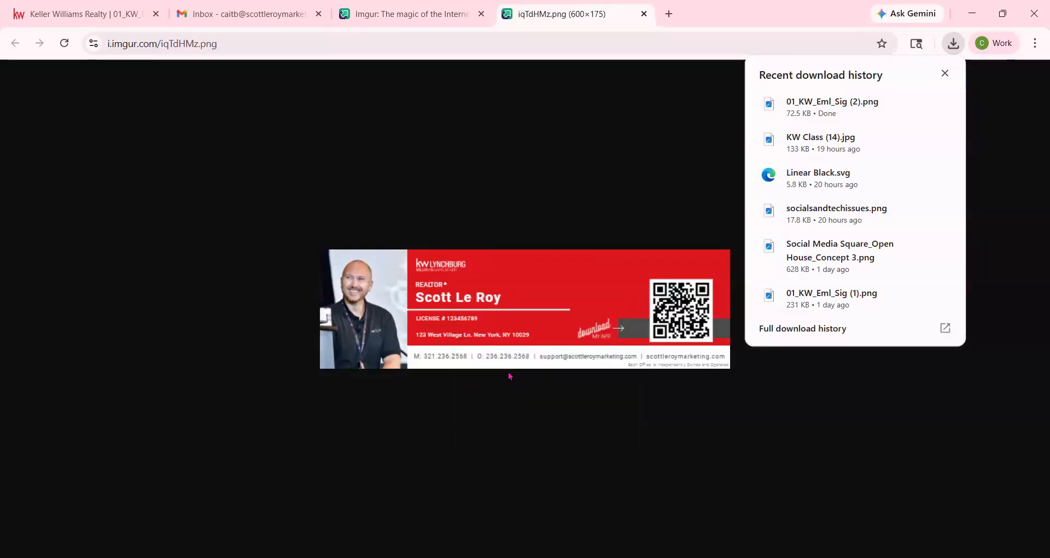
- In Gmail, open the full Settings page and scroll to the existing 'Designs class' signature
click(448, 19)
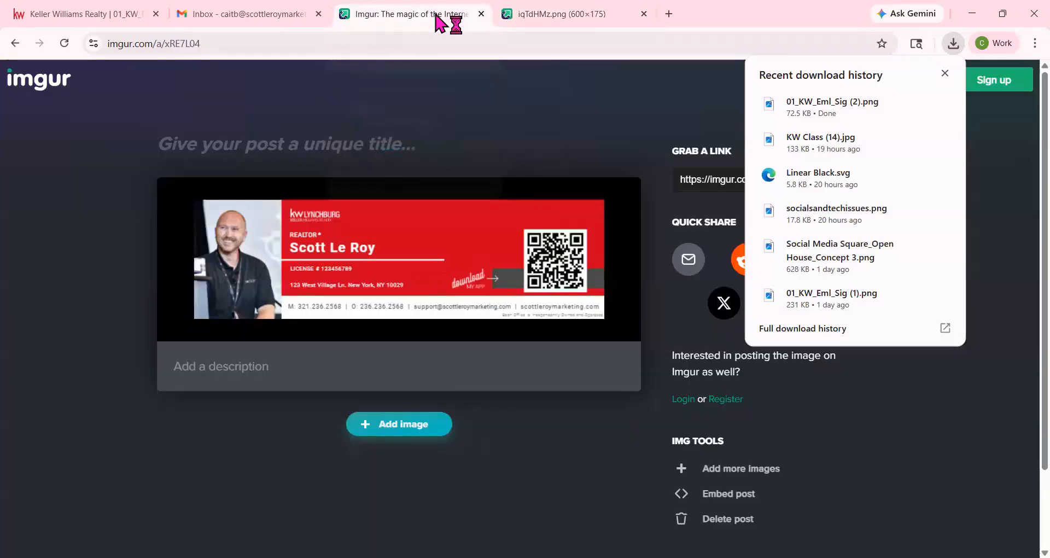
click(242, 12)
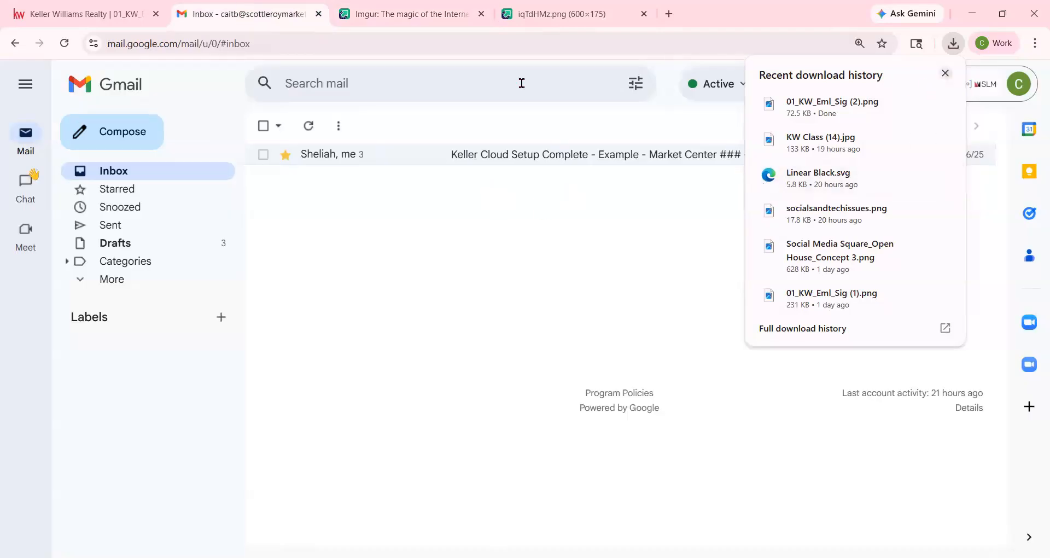
click(580, 428)
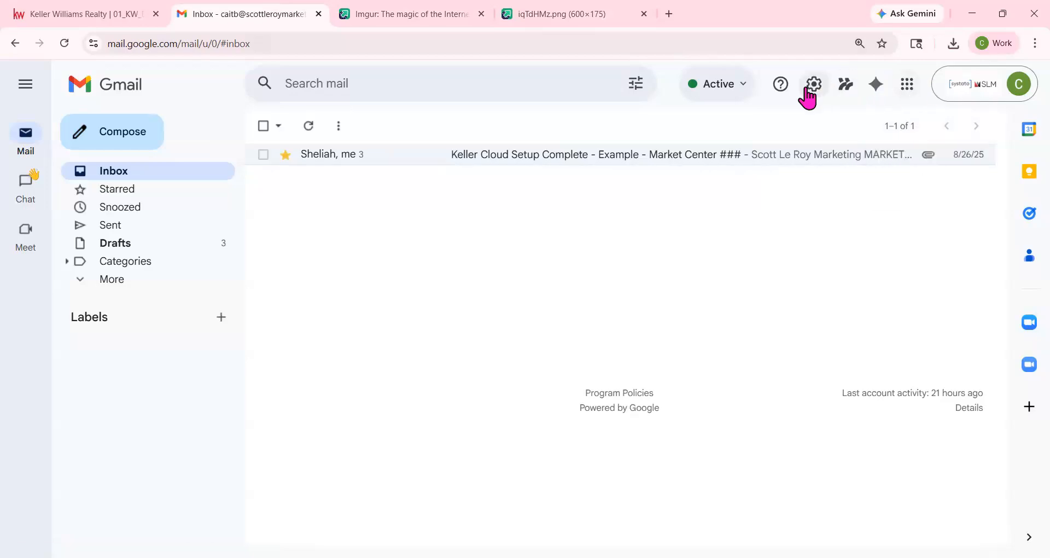
click(806, 90)
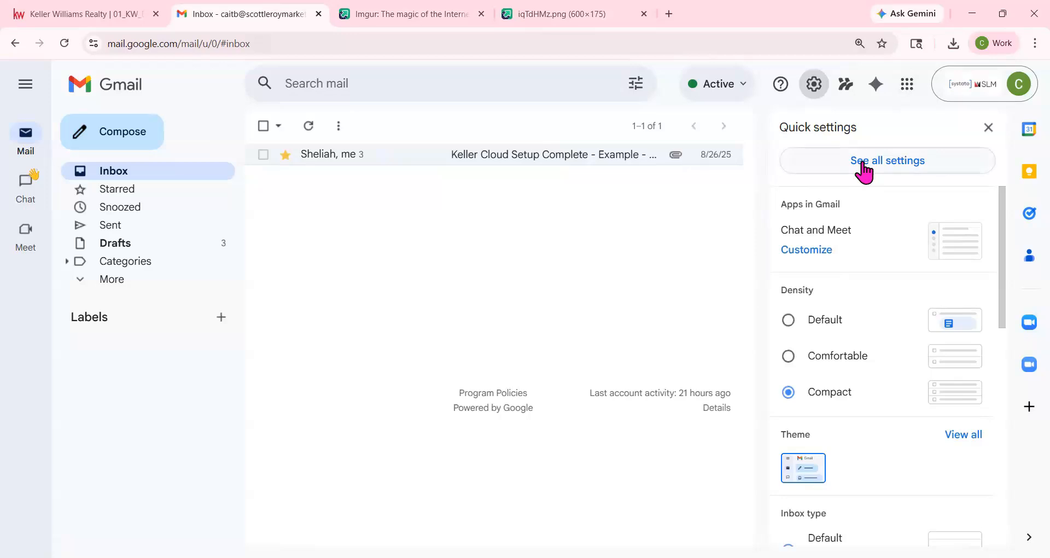
click(860, 164)
scroll(457, 317, down, 1)
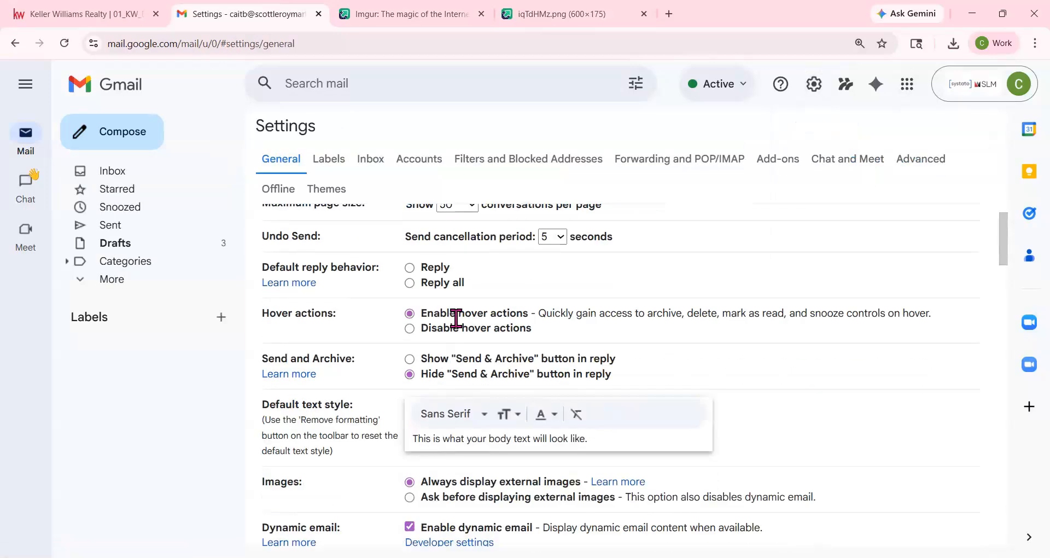
scroll(456, 318, down, 15)
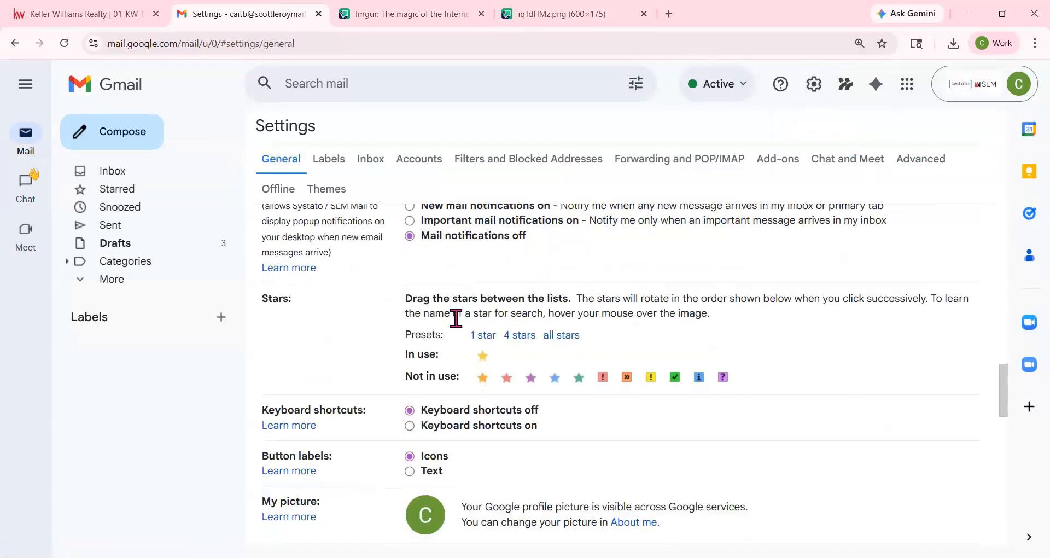
scroll(457, 318, down, 4)
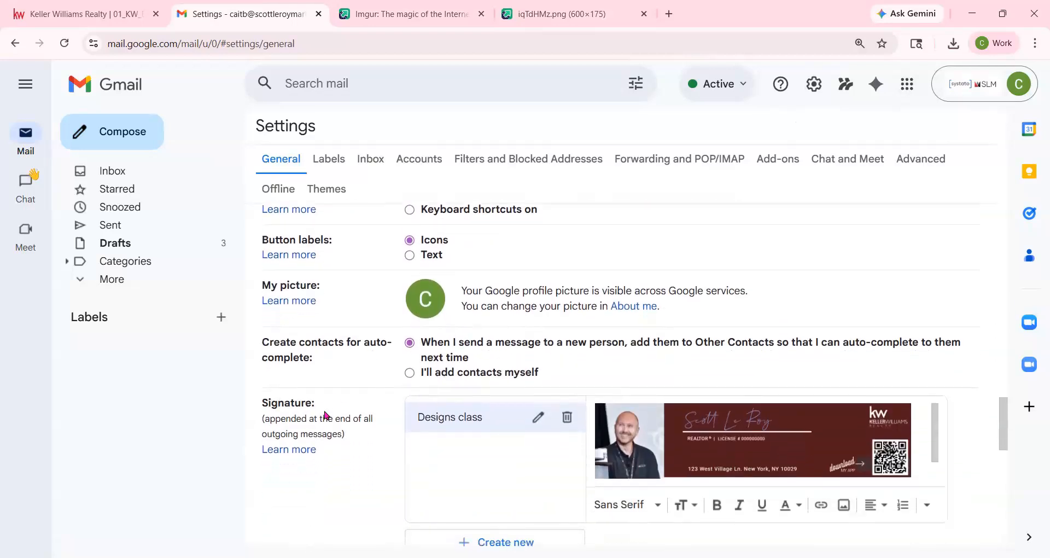
scroll(324, 414, down, 2)
- Remove the old signature image and create a new signature named 'new kw'
click(698, 344)
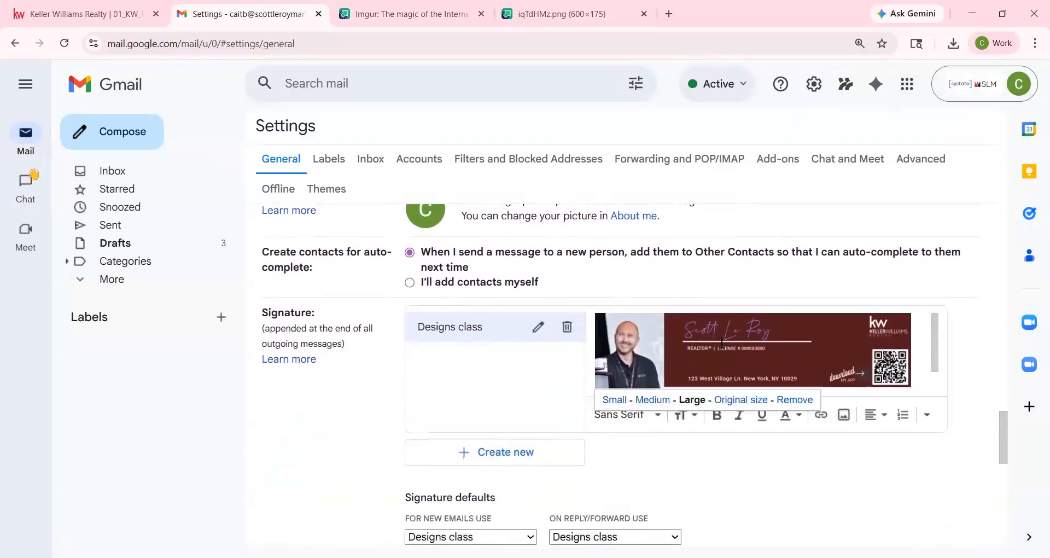
click(803, 400)
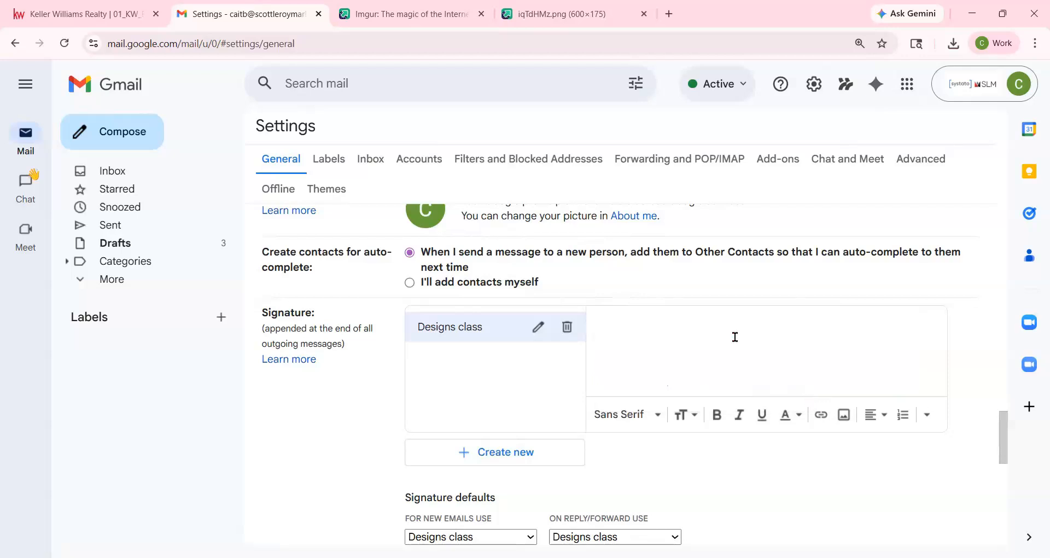
click(533, 452)
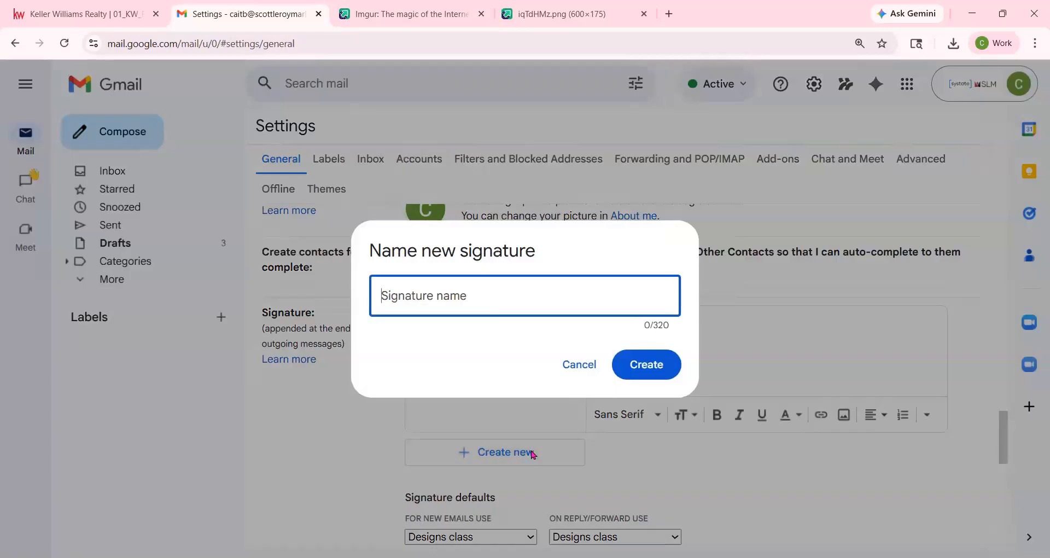
text(new kw)
click(637, 364)
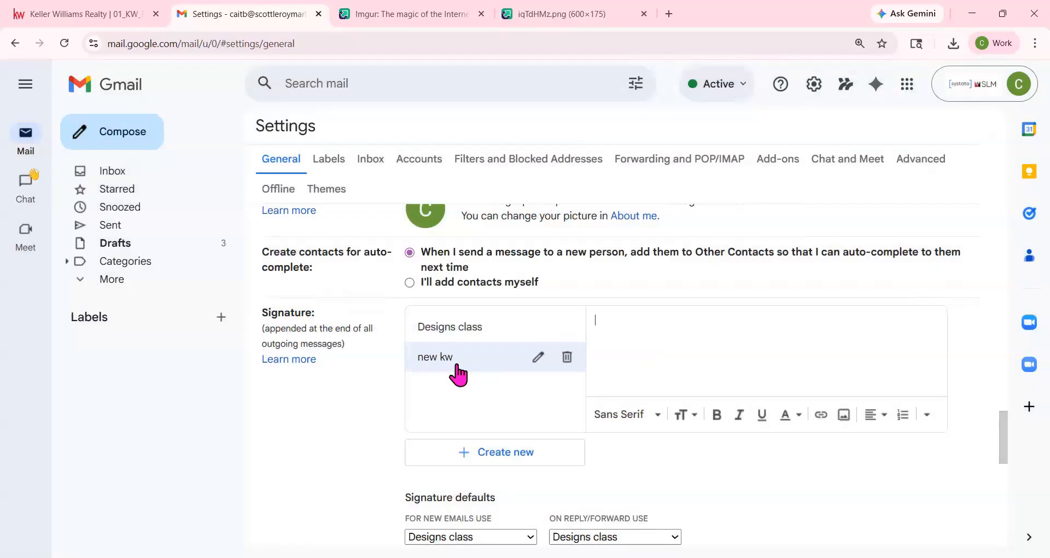
- Insert the red Keller Williams signature image into 'new kw' from its pasted Imgur URL
click(848, 419)
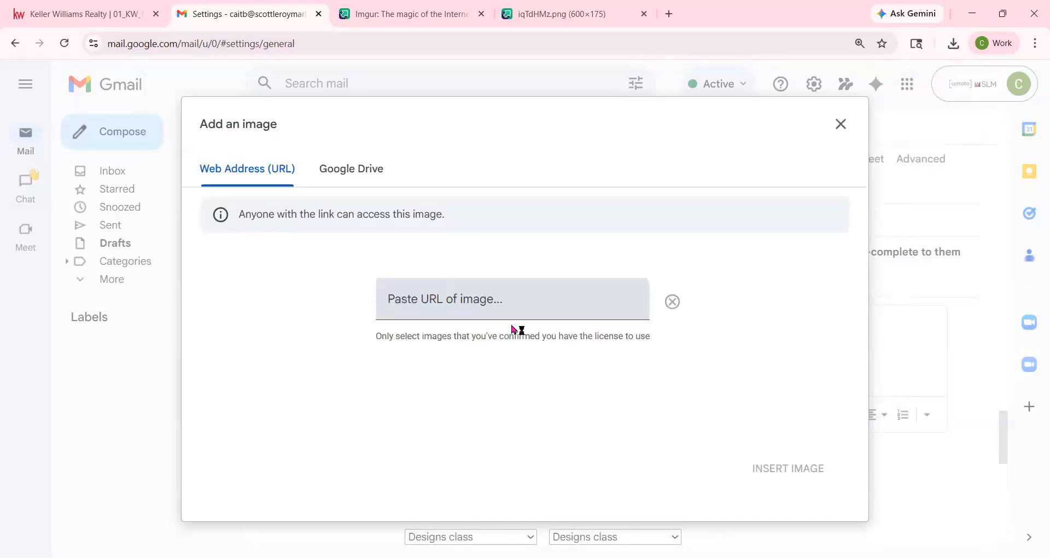
click(512, 309)
right_click(512, 312)
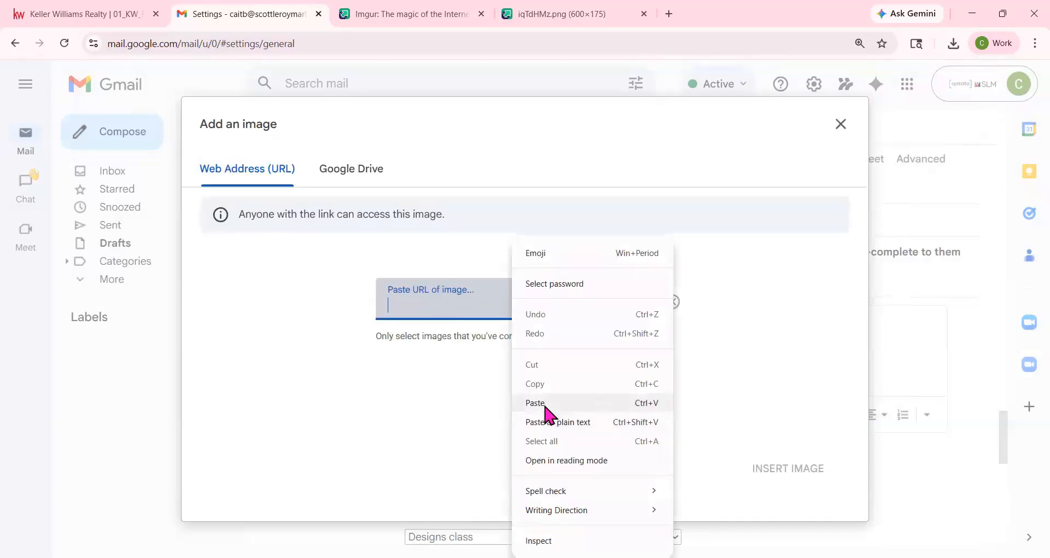
click(545, 408)
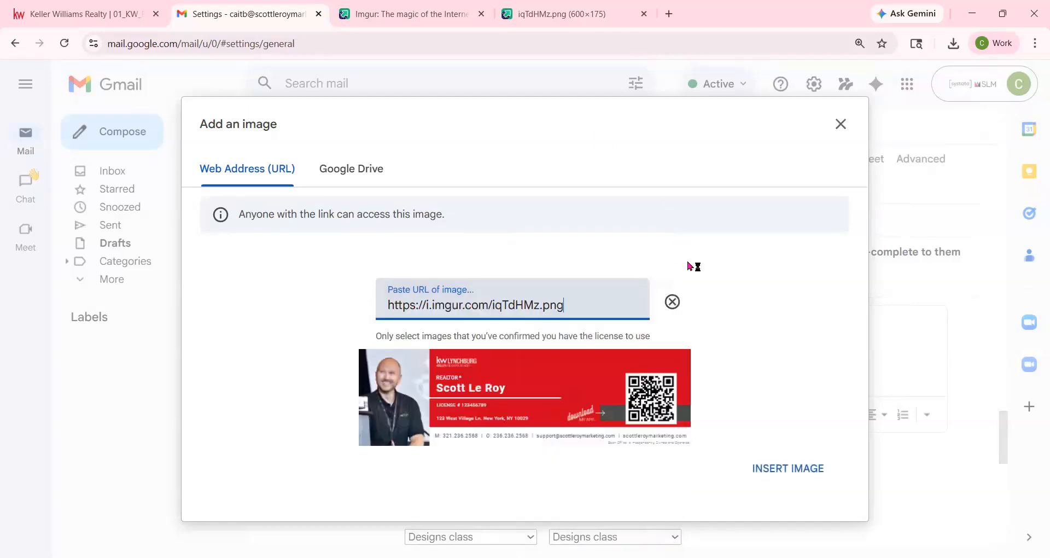
click(769, 469)
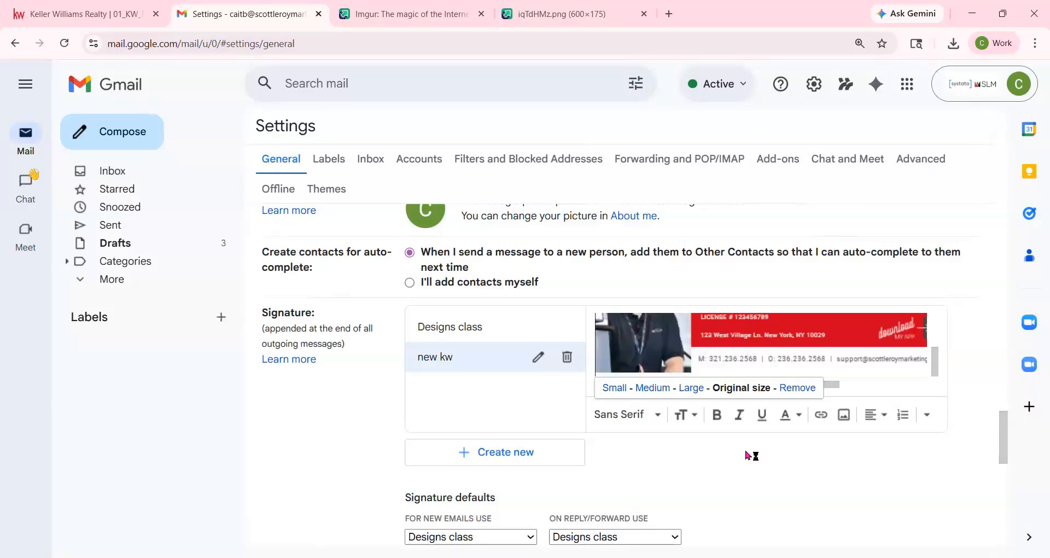
- Set 'new kw' as the default signature for new emails and replies/forwards, and save
scroll(751, 455, down, 3)
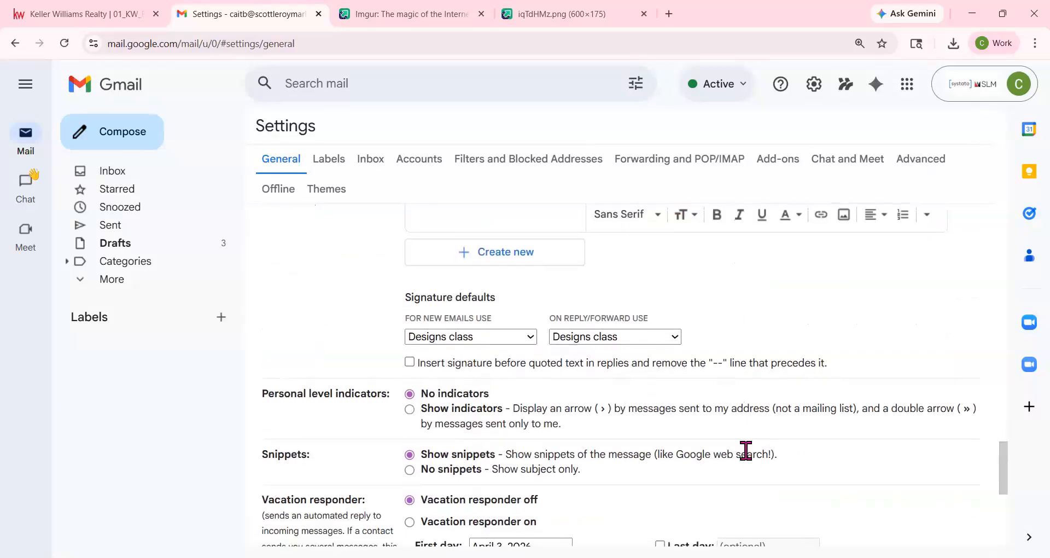
click(469, 342)
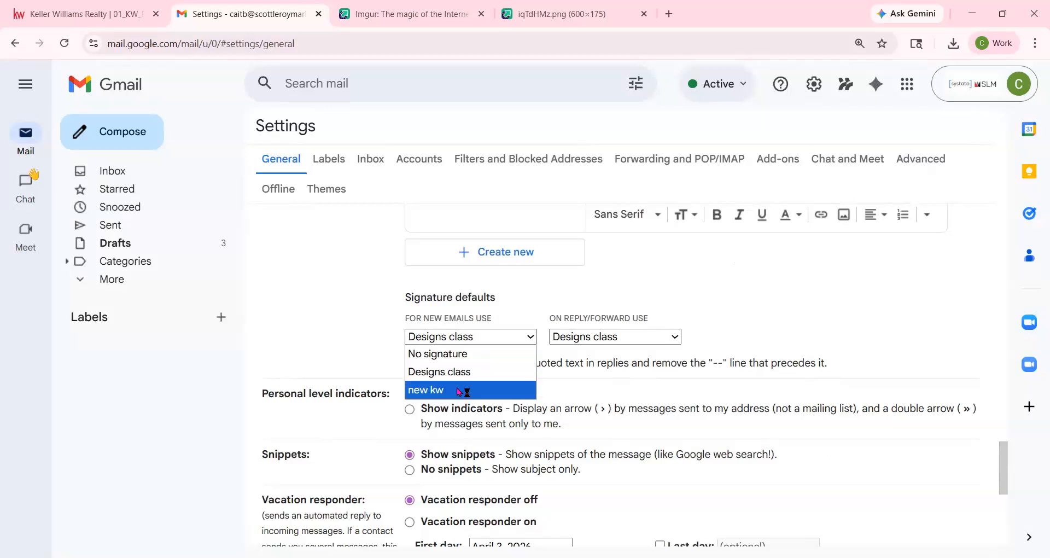
click(459, 390)
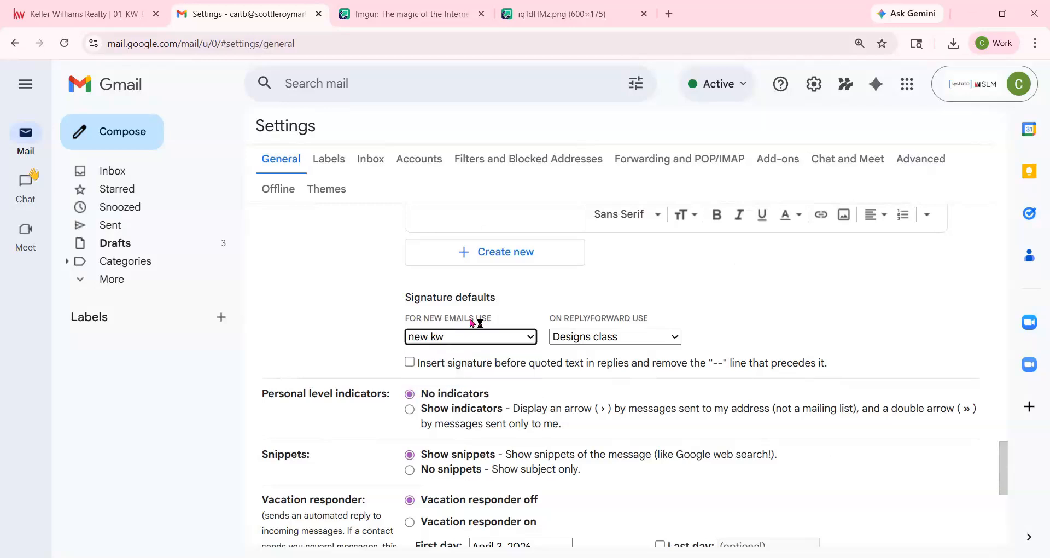
click(594, 341)
click(581, 392)
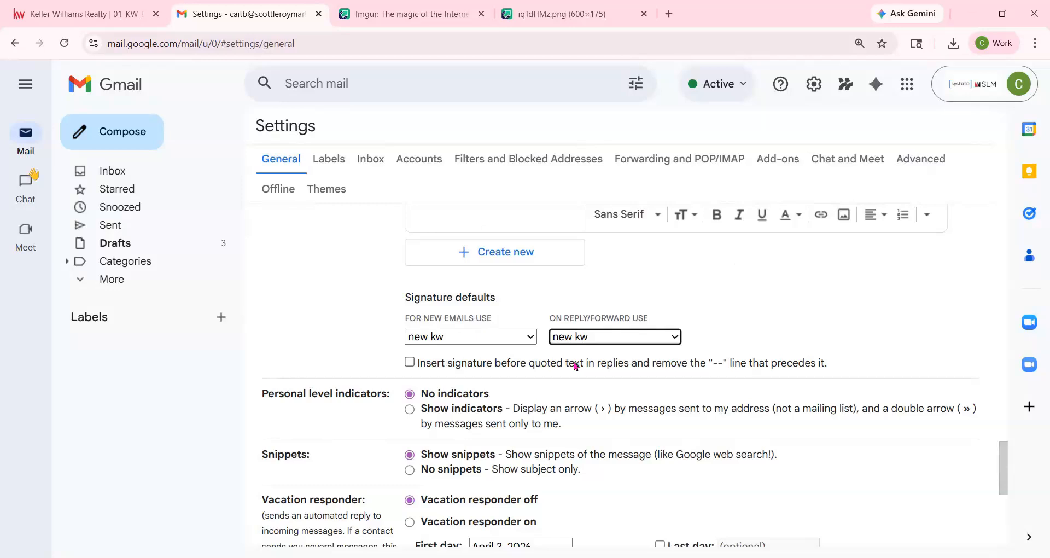
scroll(574, 364, down, 5)
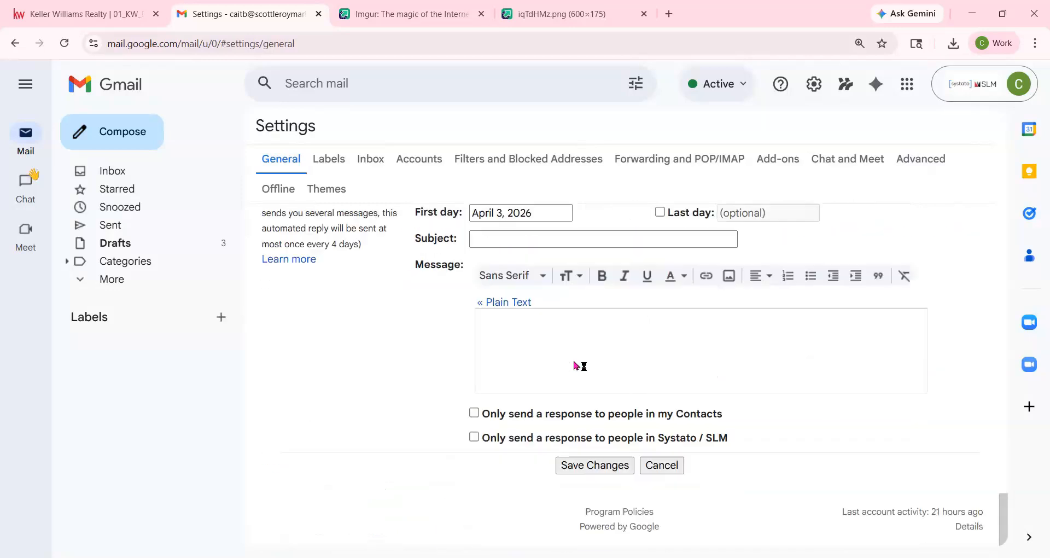
click(596, 466)
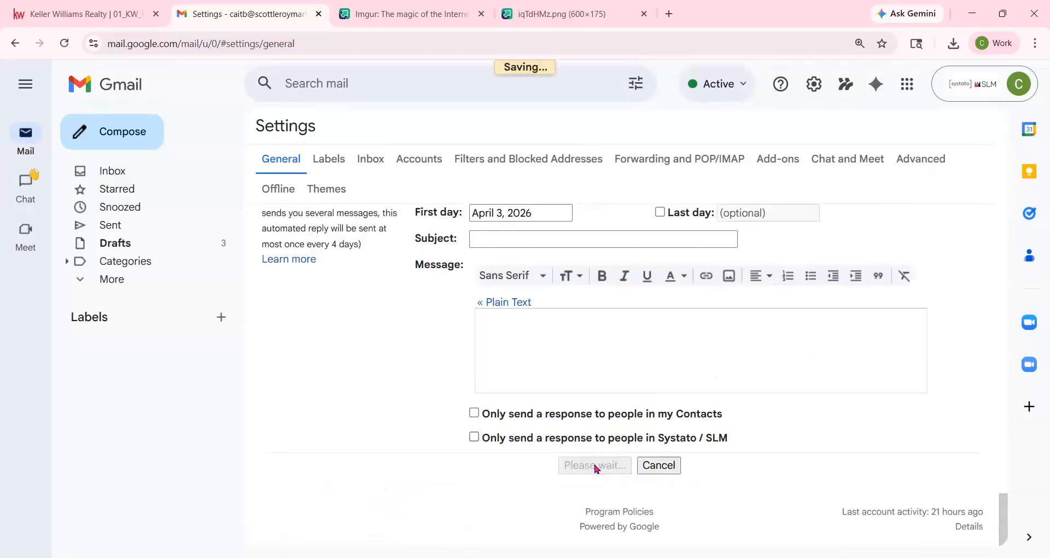
- Check that a new email shows the 'new kw' signature, reopen Settings, then return to the Keller Williams editor
click(115, 136)
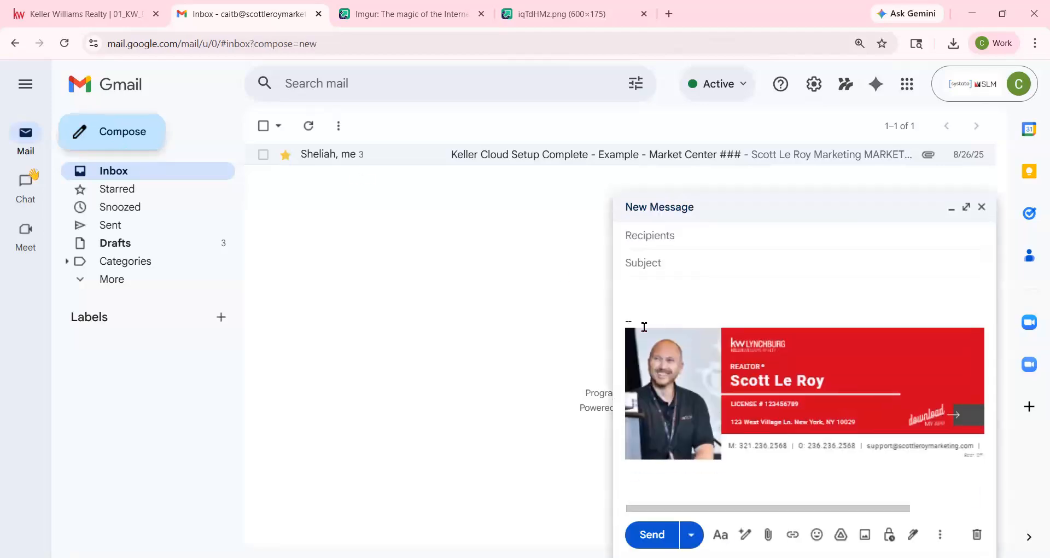
click(980, 208)
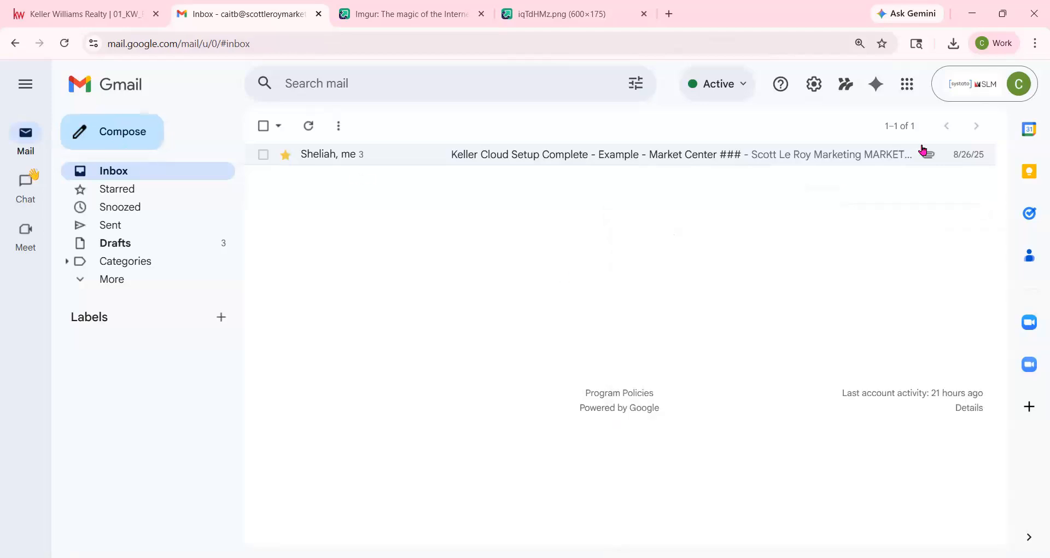
click(811, 94)
click(860, 162)
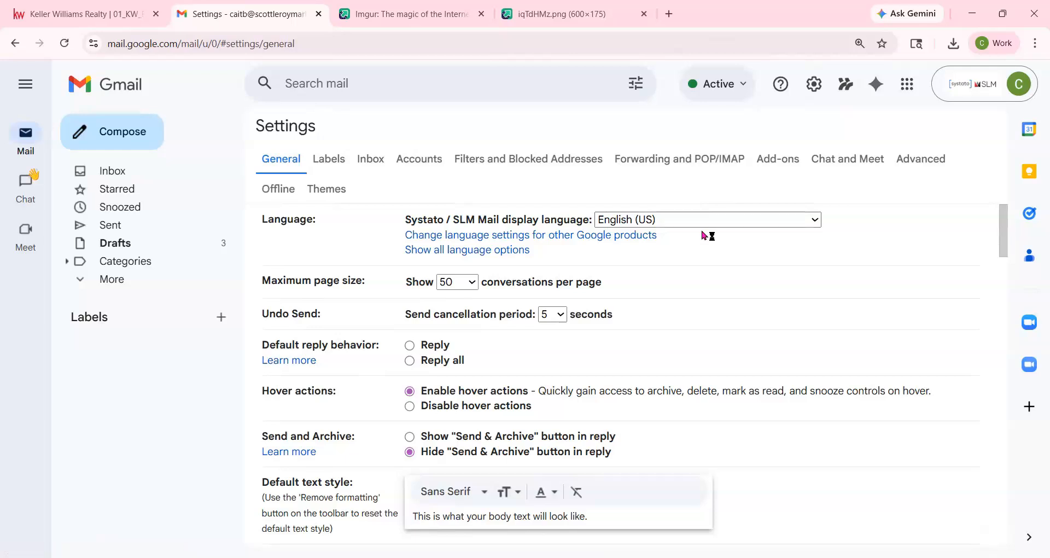
scroll(704, 237, down, 8)
scroll(705, 239, down, 4)
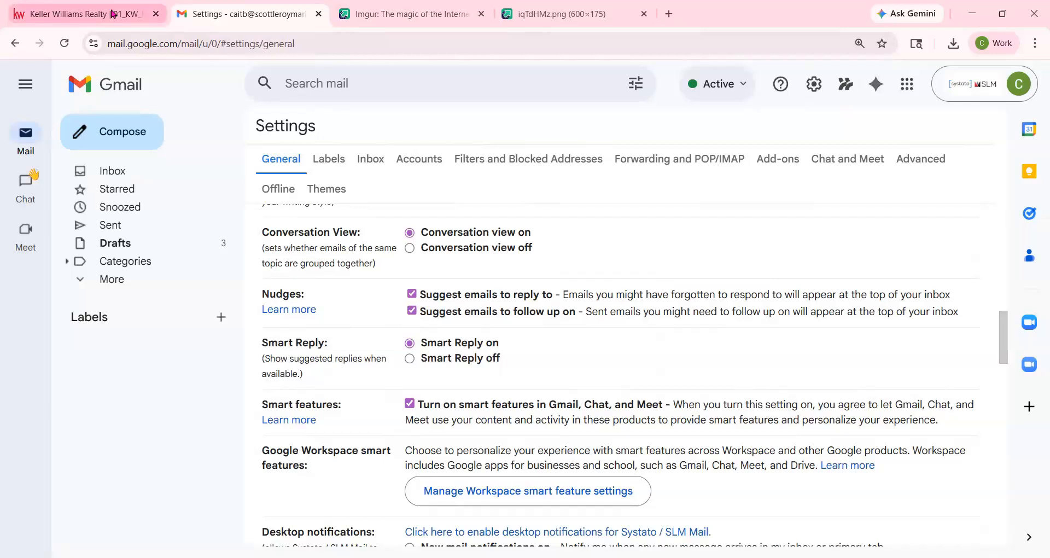
click(112, 14)
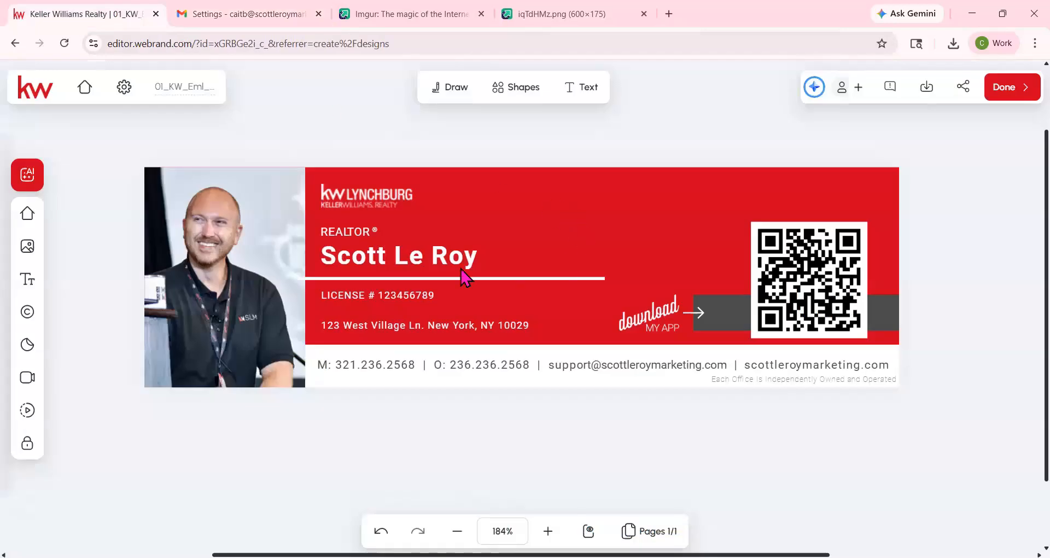
click(414, 251)
click(353, 198)
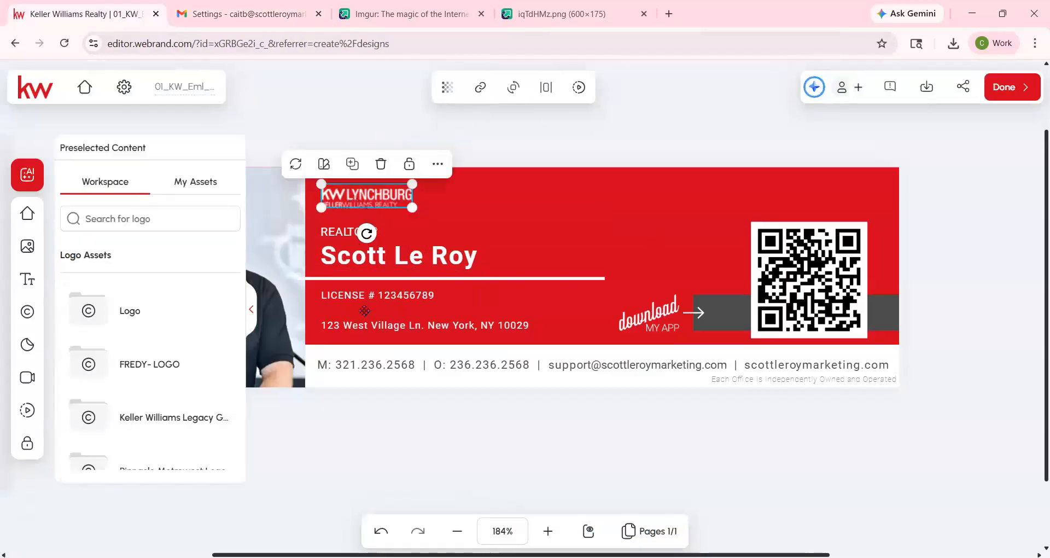
click(374, 325)
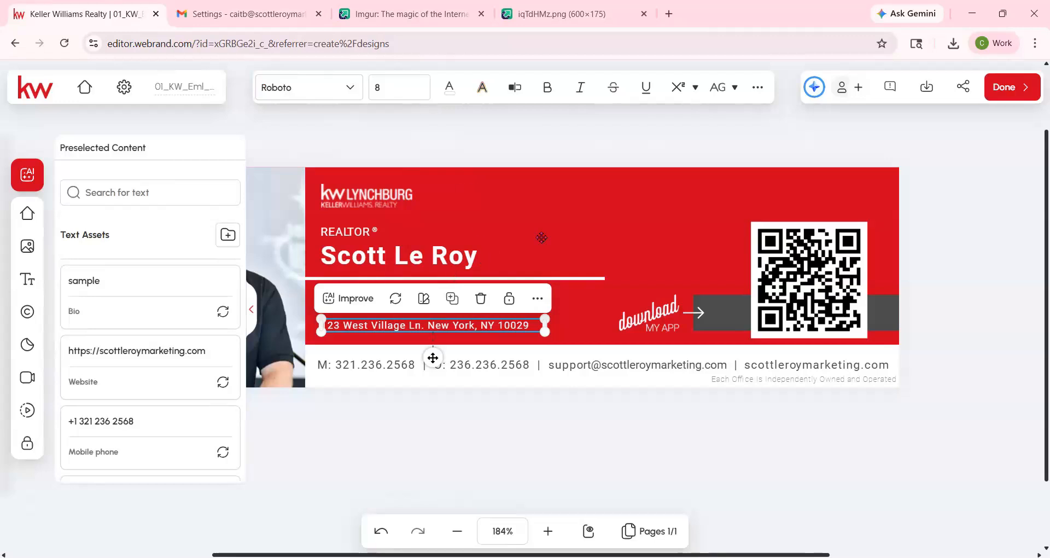
click(934, 90)
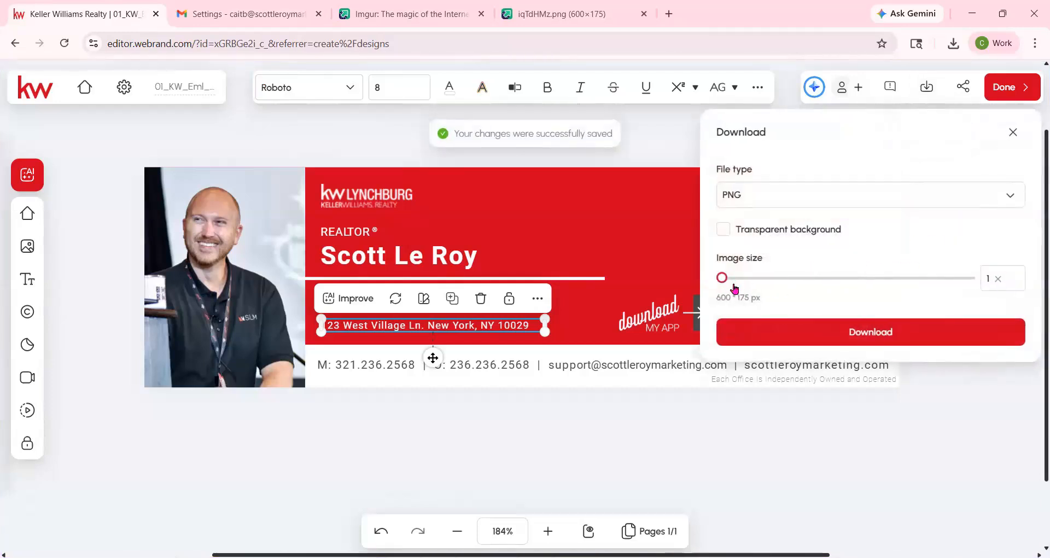
click(765, 278)
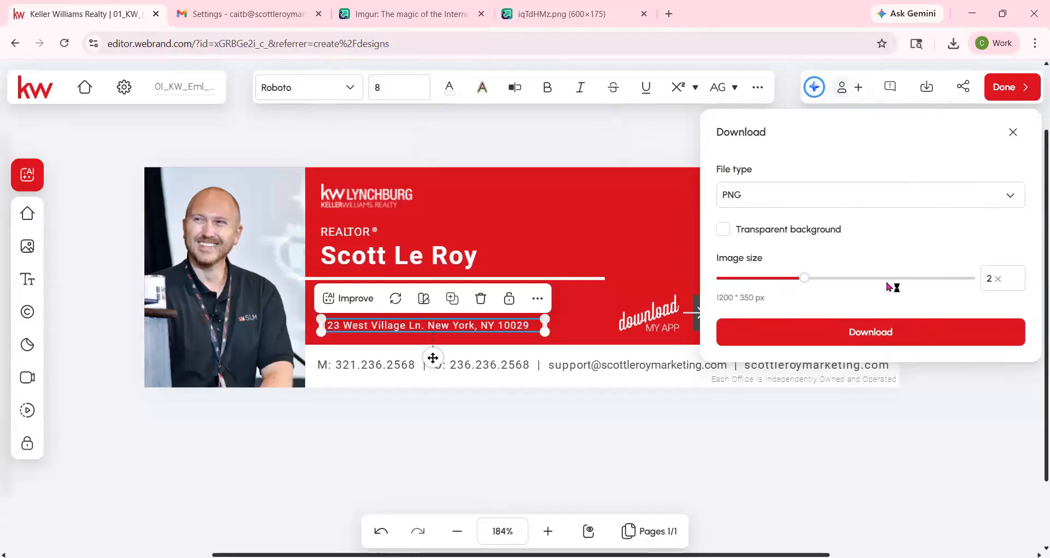
click(603, 150)
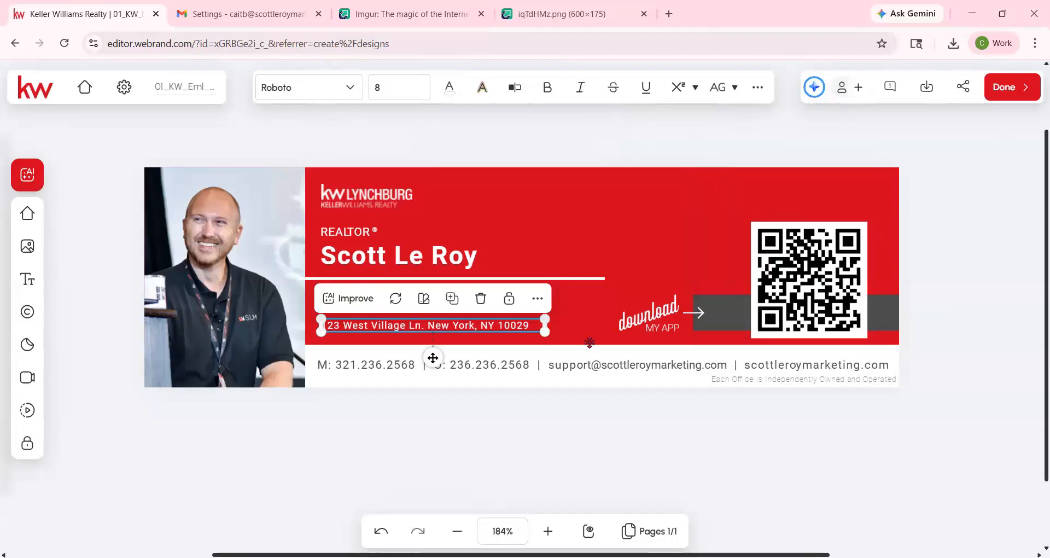
click(598, 366)
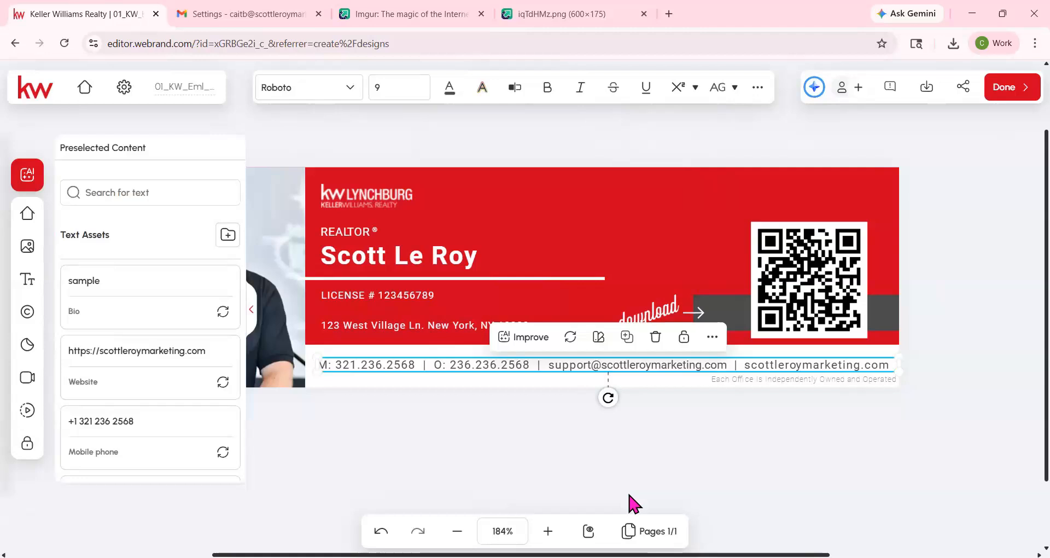
click(684, 455)
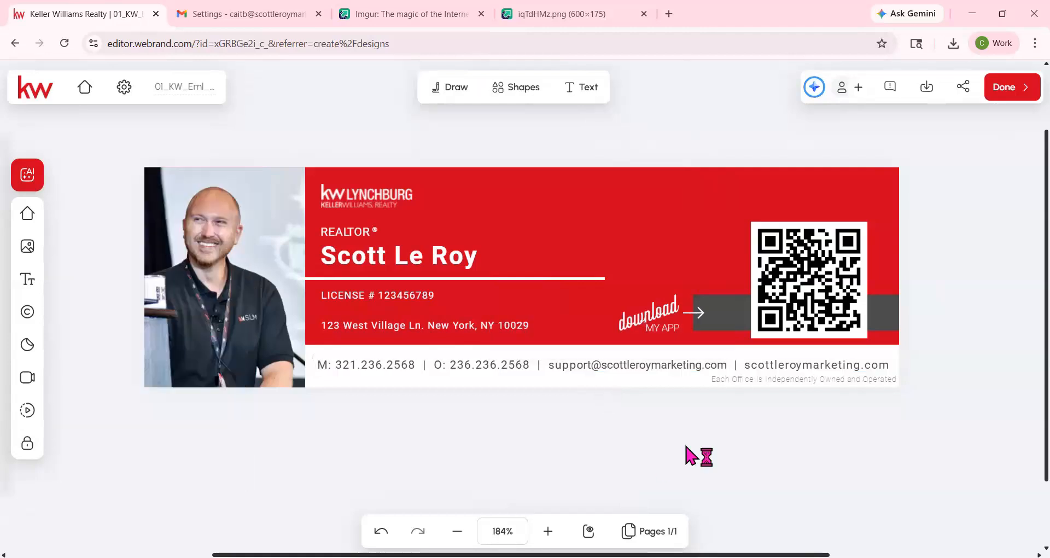